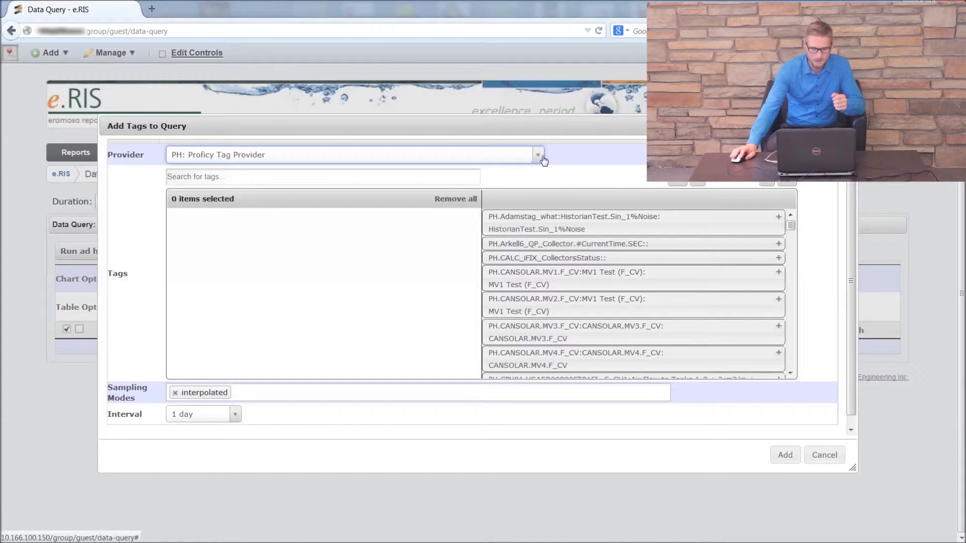
Search the PH: Proficy Tag Provider for "air flow" and select the Air Flow to Tanks 1-8 + 2 and Air Flow to Tanks 9-12 tags
{"action": "left_click", "coordinate": [538, 157]}
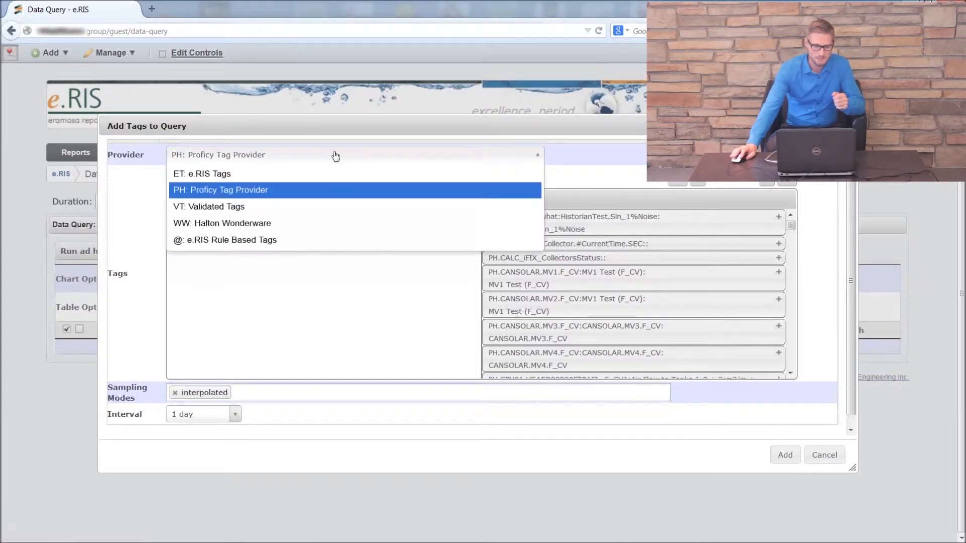
{"action": "left_click", "coordinate": [204, 190]}
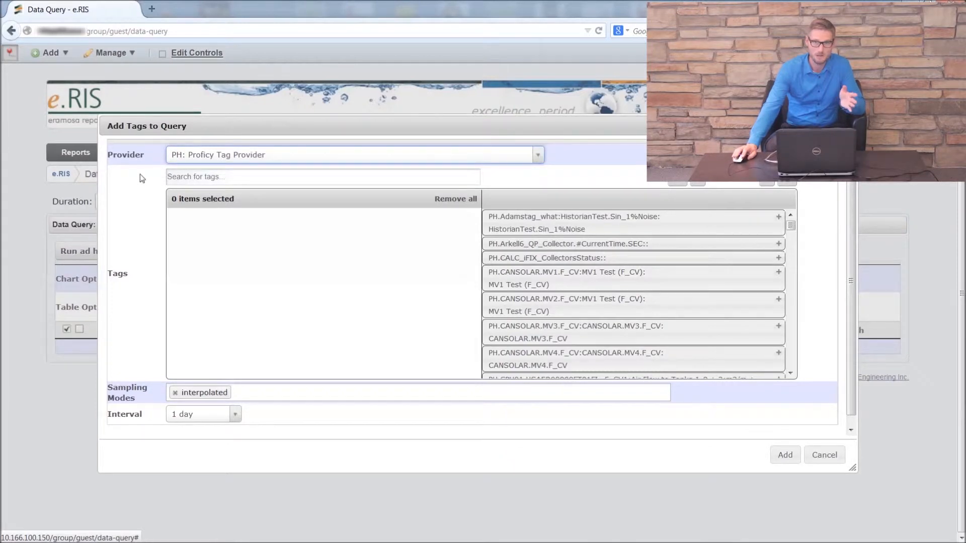
{"action": "left_click", "coordinate": [187, 183]}
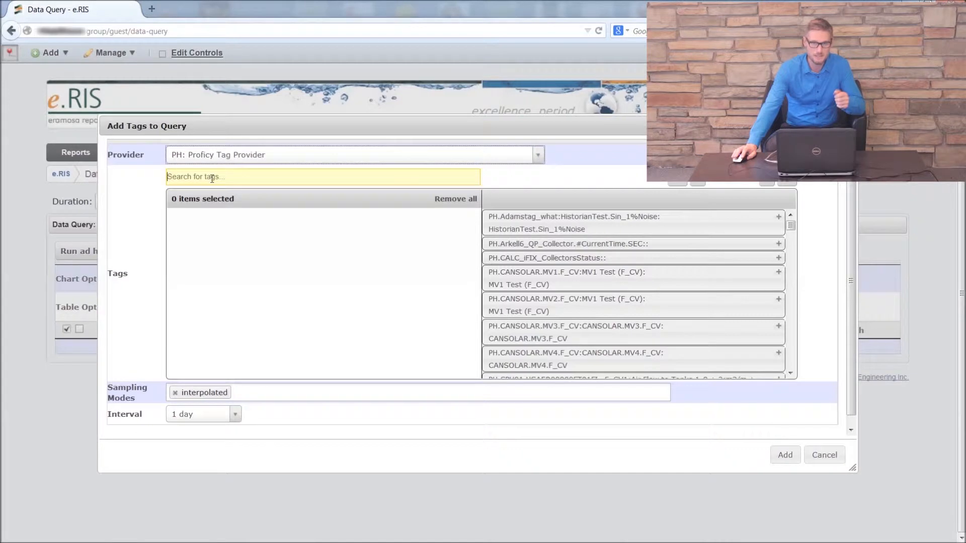
{"action": "type", "text": "air flow"}
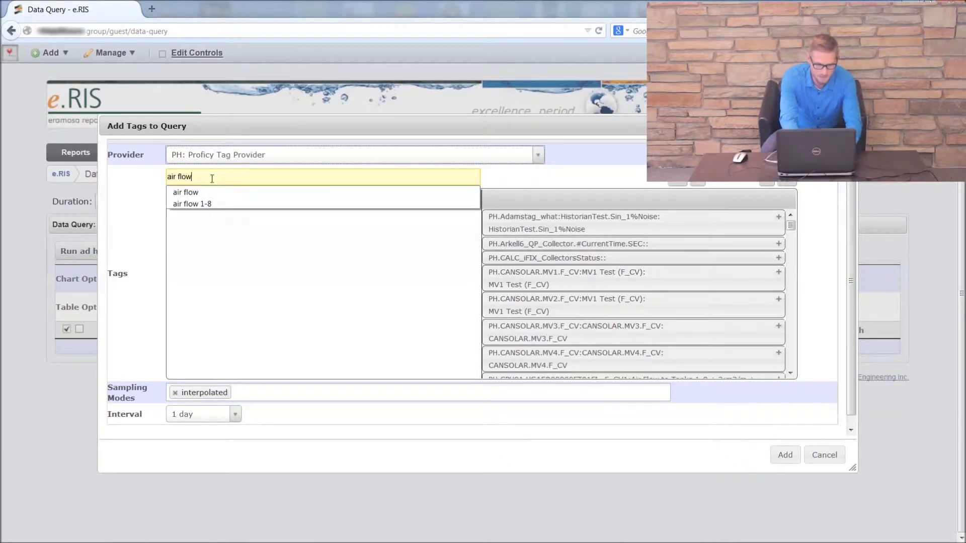
{"action": "key", "text": "Return"}
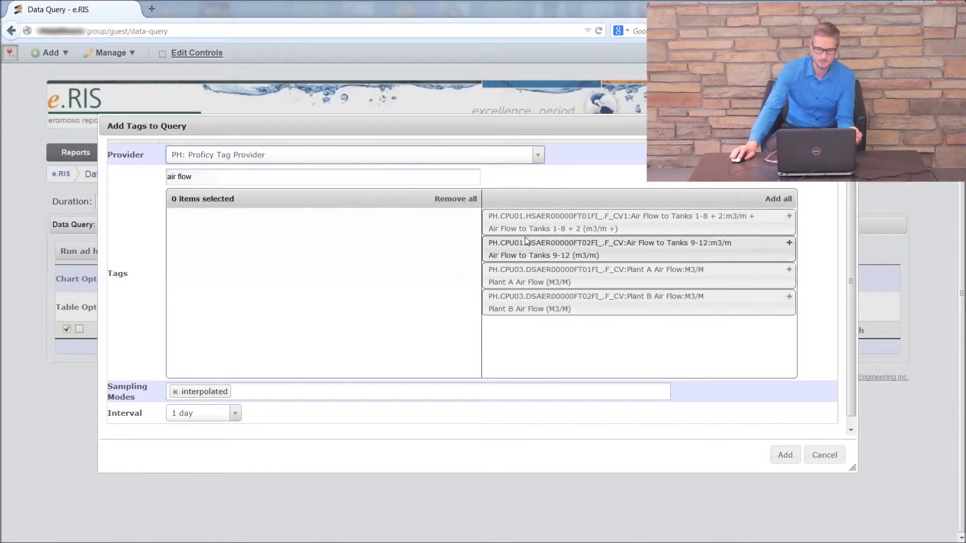
{"action": "left_click_drag", "start_coordinate": [493, 231], "coordinate": [374, 234]}
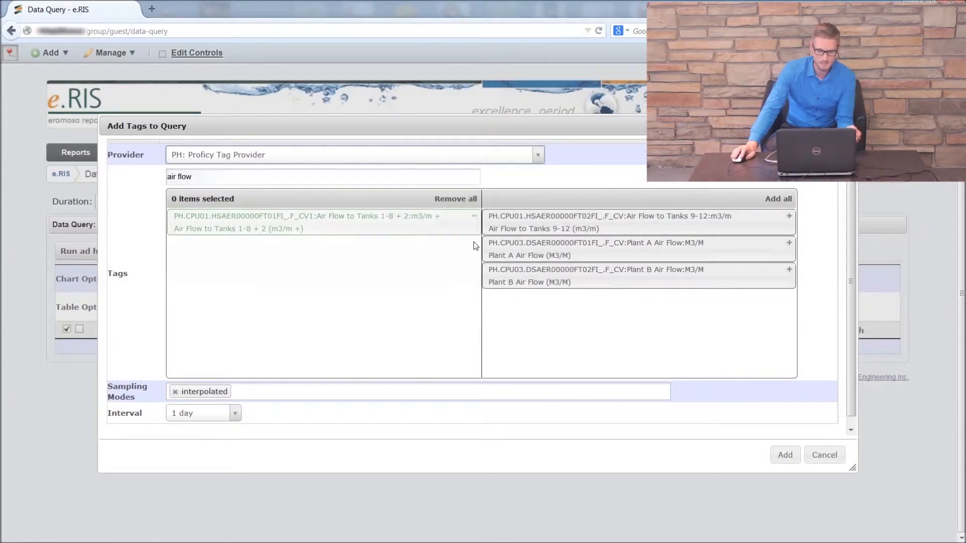
{"action": "left_click_drag", "start_coordinate": [513, 229], "coordinate": [182, 281]}
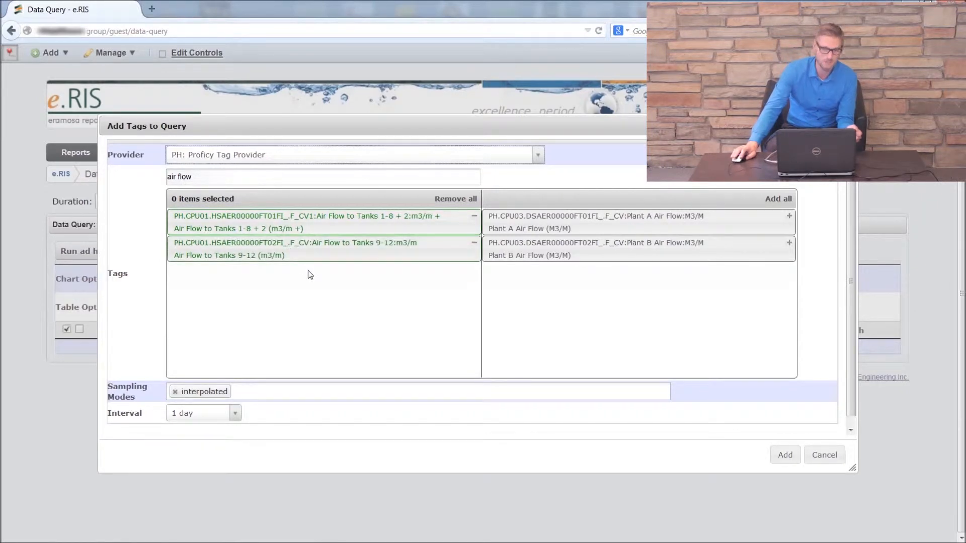
Replace the interpolated sampling mode with average and maximum
{"action": "left_click", "coordinate": [176, 393]}
{"action": "left_click", "coordinate": [182, 396]}
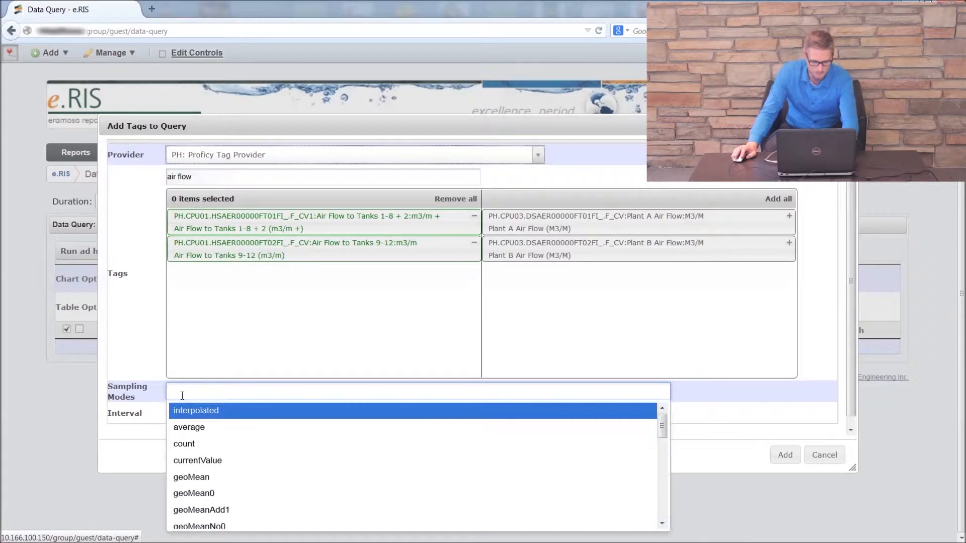
{"action": "type", "text": "average"}
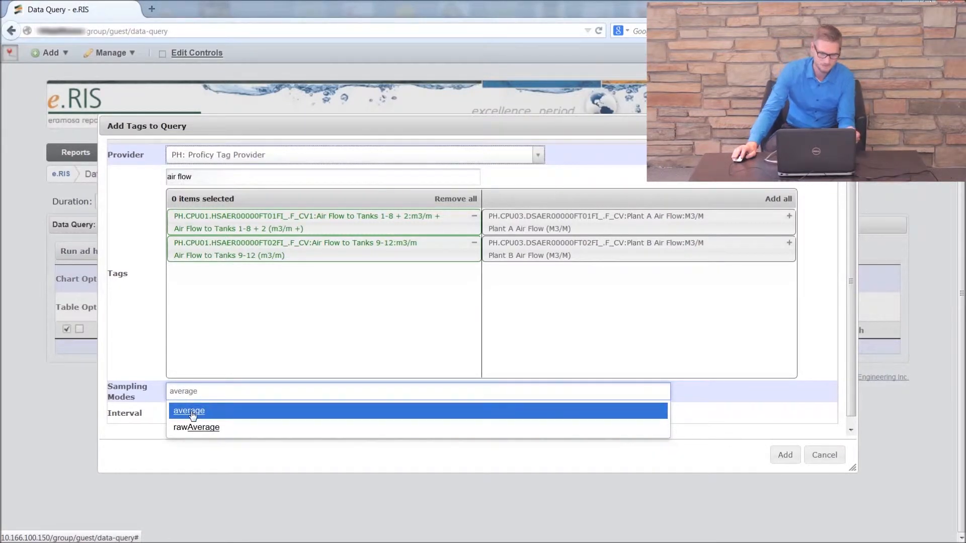
{"action": "left_click", "coordinate": [191, 411]}
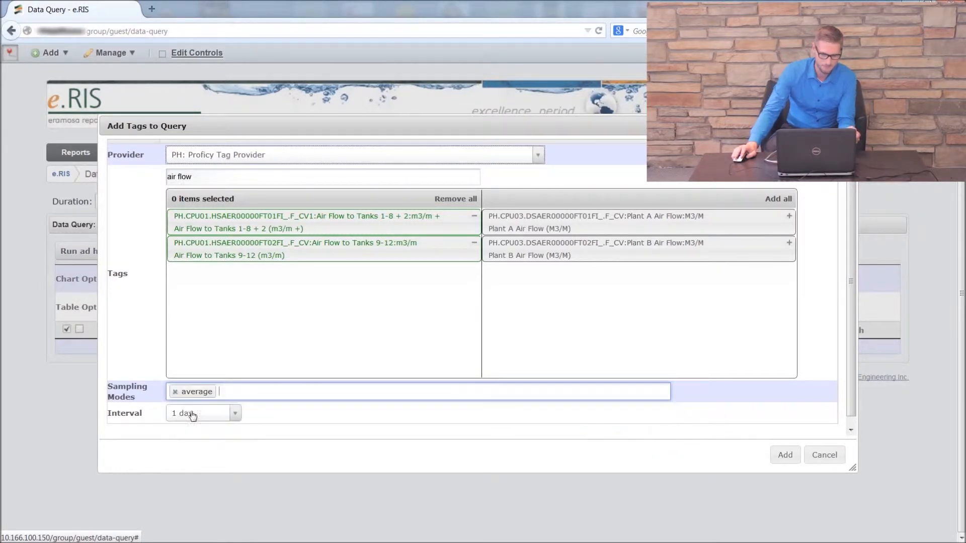
{"action": "left_click", "coordinate": [261, 393]}
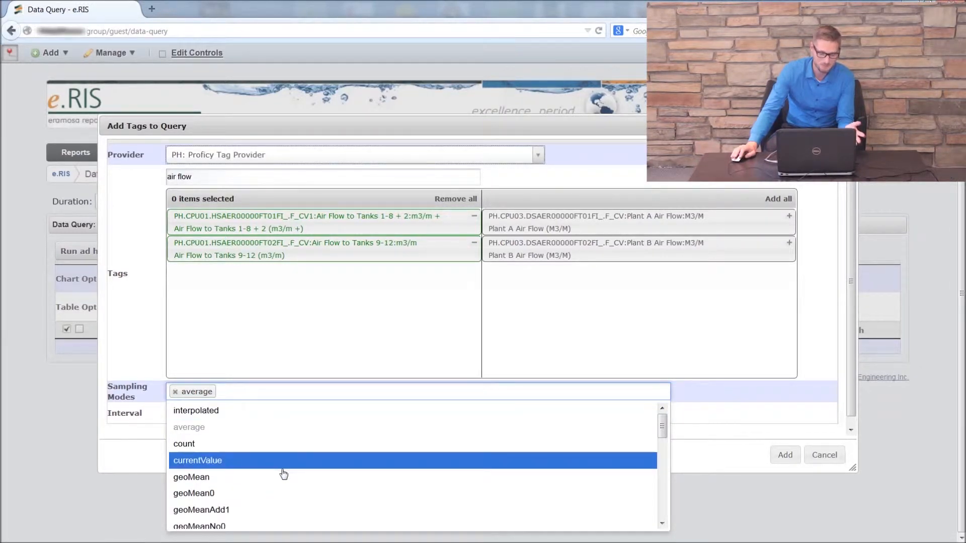
{"action": "scroll", "coordinate": [284, 474], "scroll_direction": "down", "scroll_amount": 2}
{"action": "scroll", "coordinate": [301, 455], "scroll_direction": "up", "scroll_amount": 2}
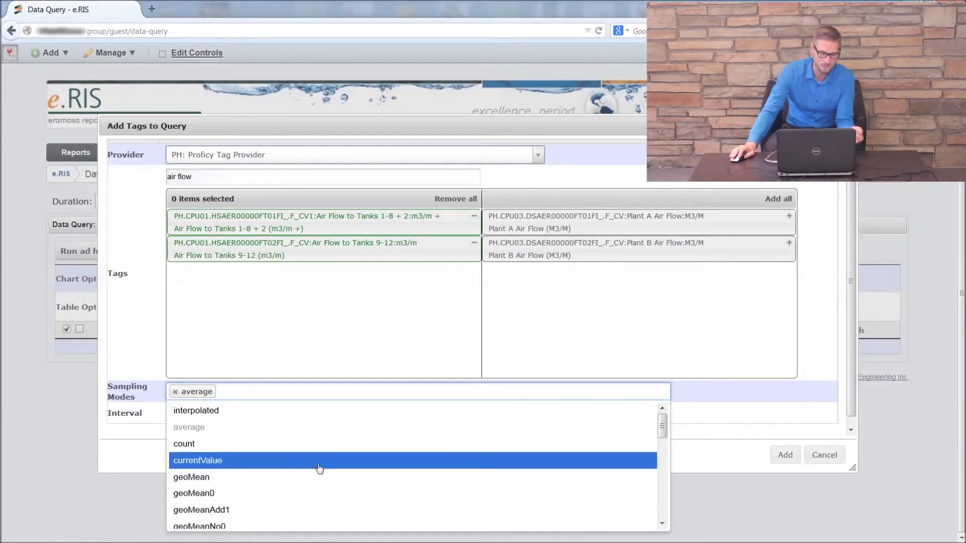
{"action": "scroll", "coordinate": [334, 478], "scroll_direction": "down", "scroll_amount": 3}
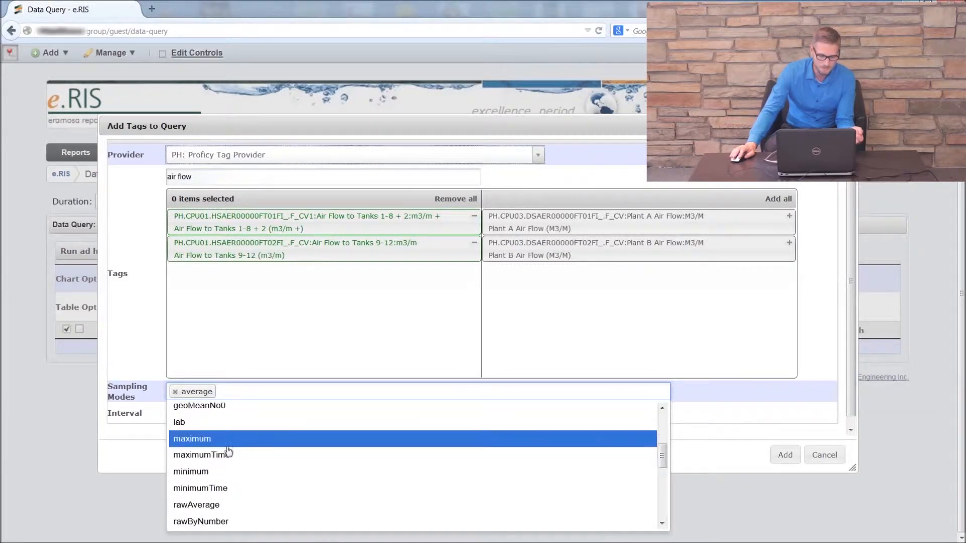
{"action": "left_click", "coordinate": [216, 438]}
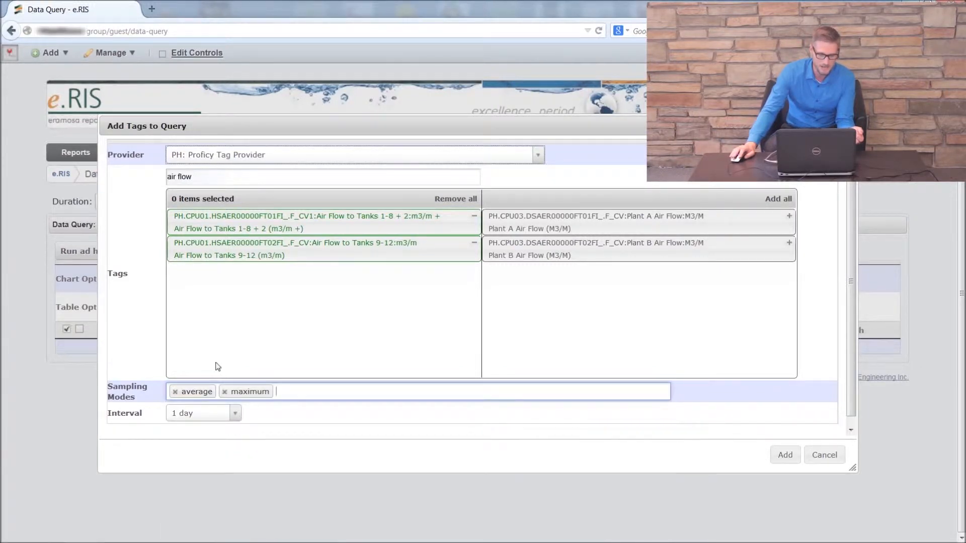
Set the sampling interval to 1 hour and add the selected tags to the query
{"action": "left_click", "coordinate": [228, 418]}
{"action": "left_click", "coordinate": [212, 313]}
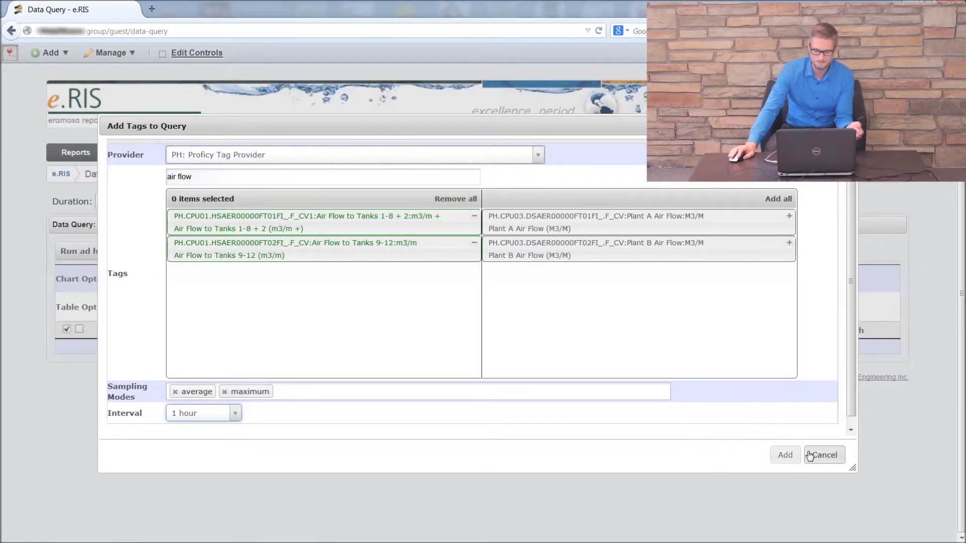
{"action": "left_click", "coordinate": [785, 456]}
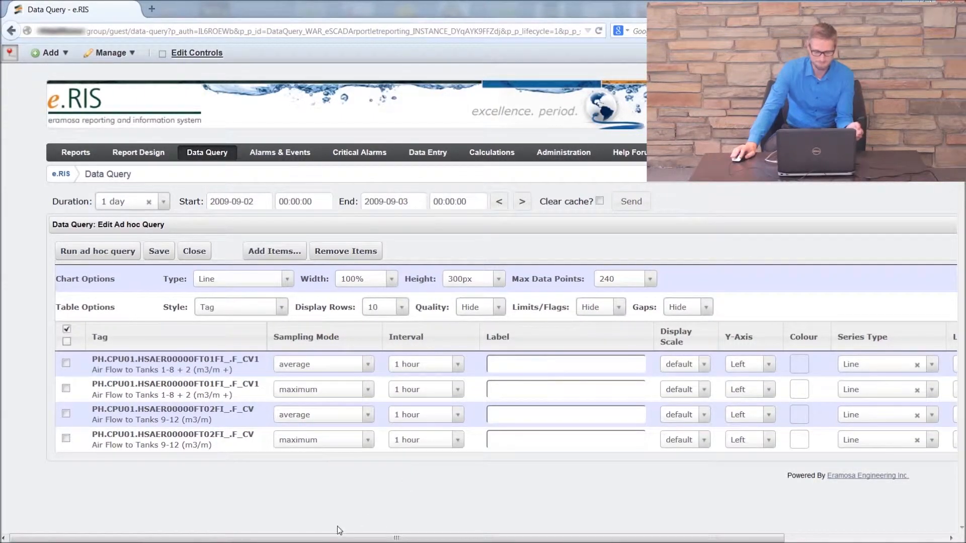
Label the average row of the Tanks 1-8 + 2 tag "Air Flow 1-8 Average"
{"action": "left_click_drag", "start_coordinate": [336, 538], "coordinate": [499, 537]}
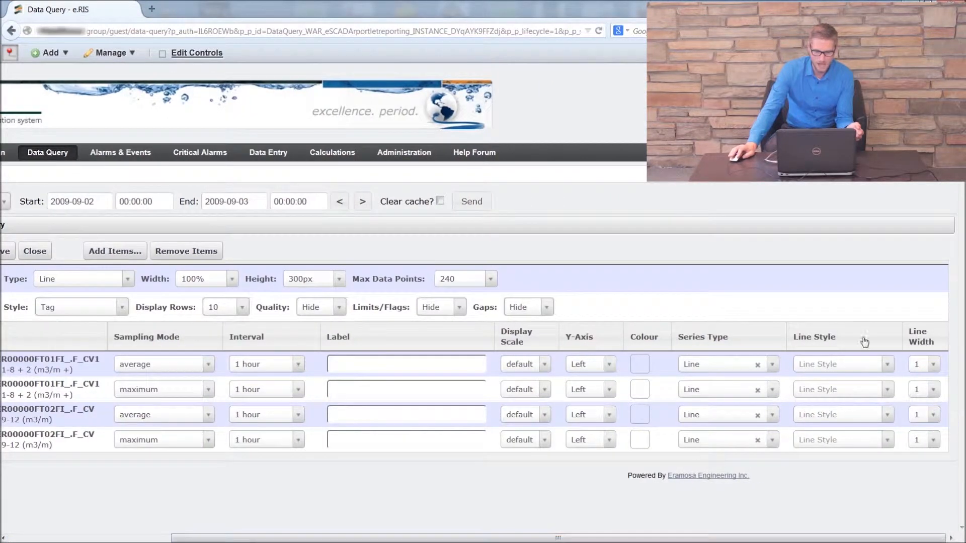
{"action": "left_click", "coordinate": [355, 367]}
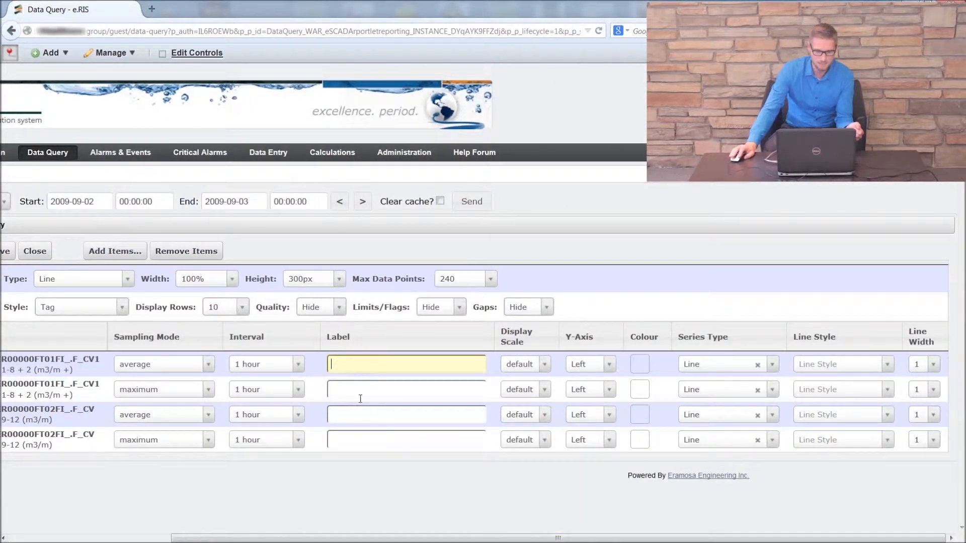
{"action": "mouse_move", "coordinate": [373, 540]}
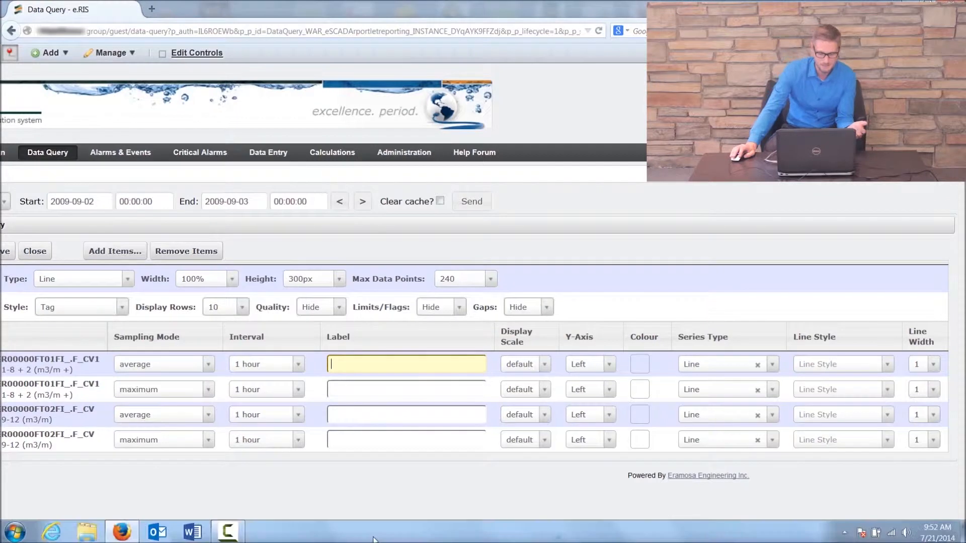
{"action": "left_click", "coordinate": [377, 490]}
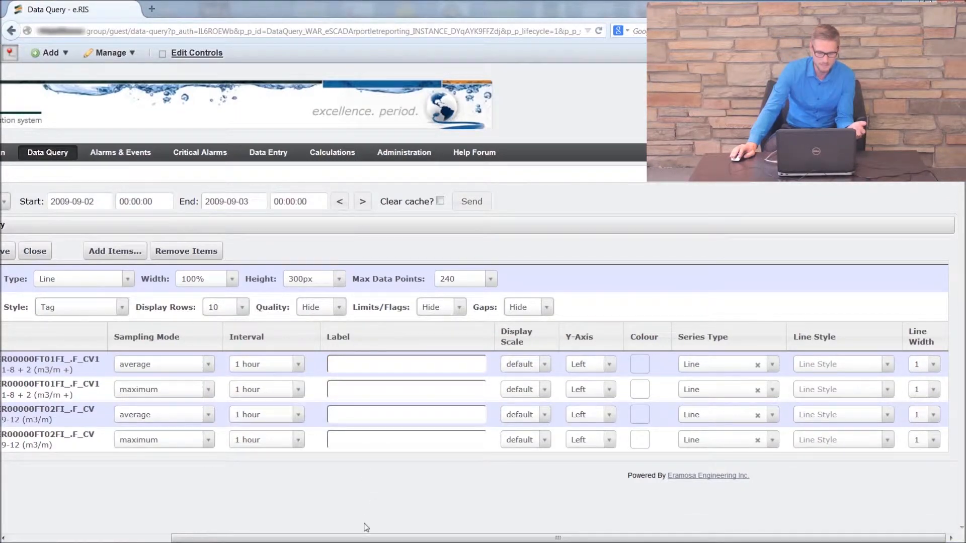
{"action": "mouse_move", "coordinate": [367, 540]}
{"action": "scroll", "coordinate": [397, 533], "scroll_direction": "left", "scroll_amount": 3}
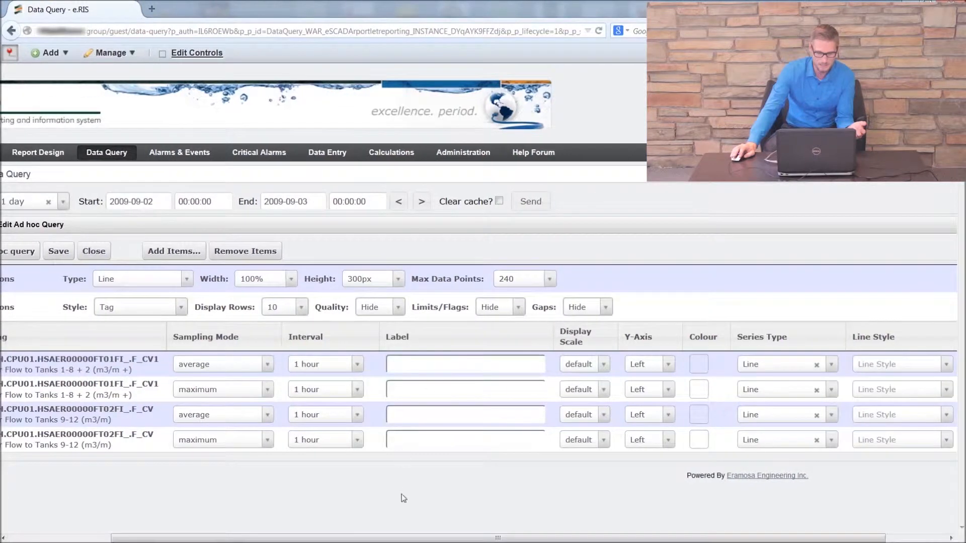
{"action": "left_click", "coordinate": [440, 369]}
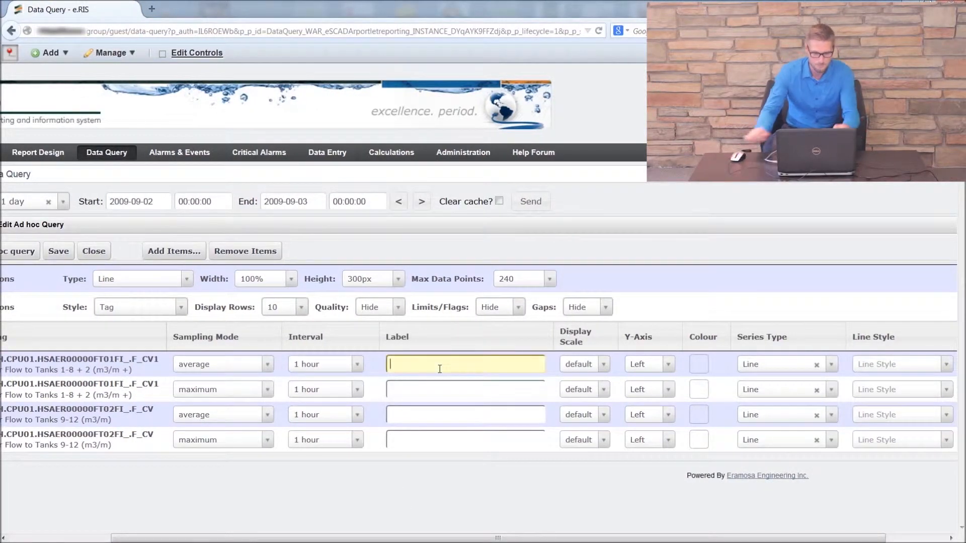
{"action": "type", "text": "Air Flow "}
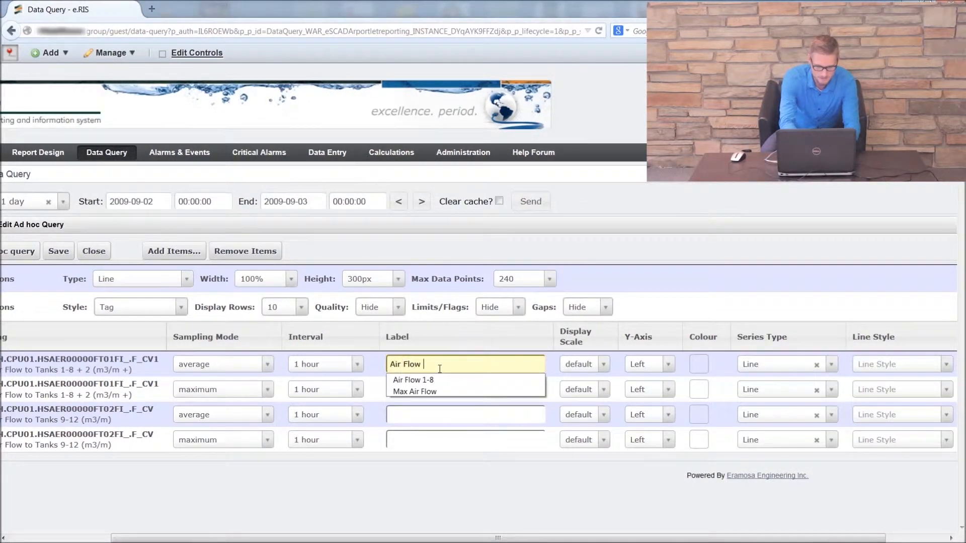
{"action": "type", "text": "1-8 A"}
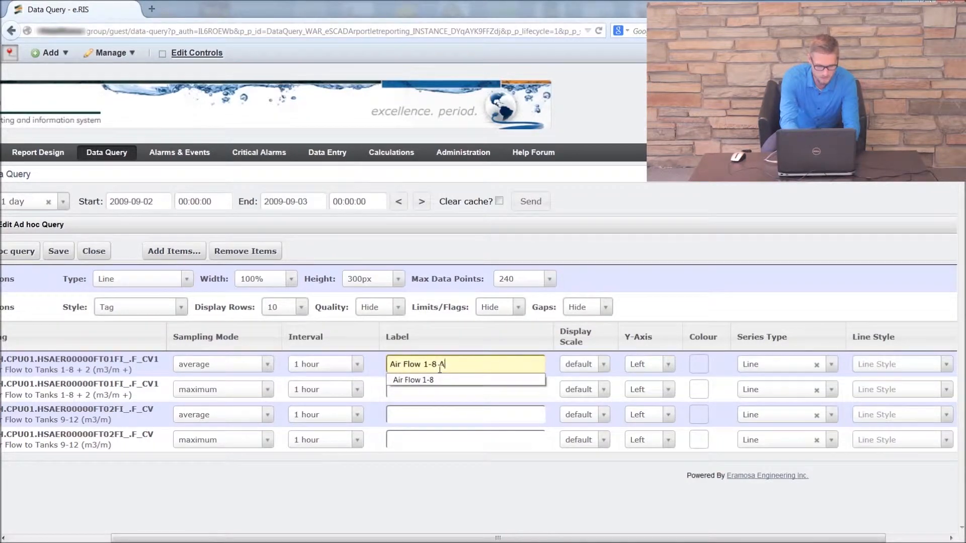
{"action": "type", "text": "vera"}
{"action": "key", "text": "Tab"}
{"action": "key", "text": "Tab"}
{"action": "key", "text": "Tab"}
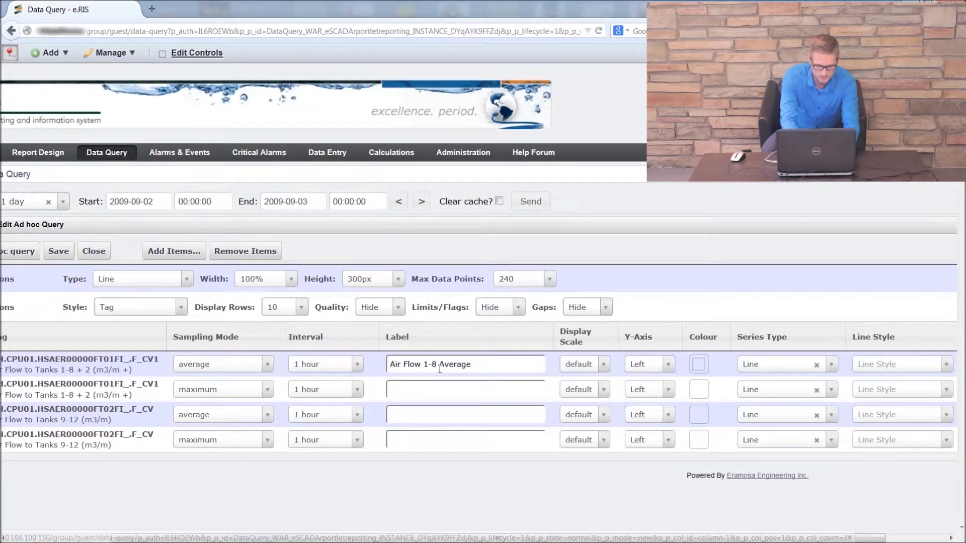
Label the maximum row of the Tanks 1-8 + 2 tag "Air Flow 1-8 Maximum"
{"action": "left_click", "coordinate": [458, 389]}
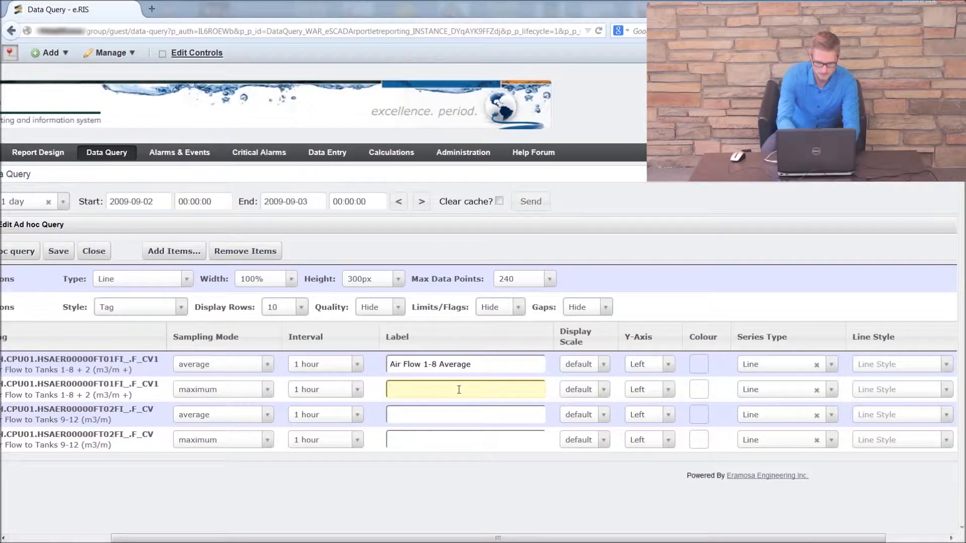
{"action": "type", "text": "Average 1"}
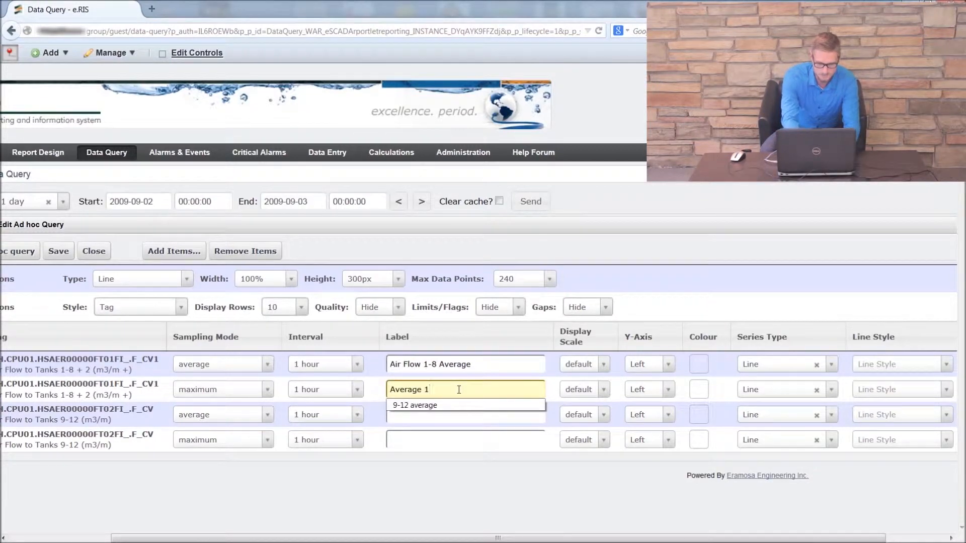
{"action": "key", "text": "BackSpace"}
{"action": "key", "text": "BackSpace"}
{"action": "key", "text": "BackSpace"}
{"action": "key", "text": "BackSpace"}
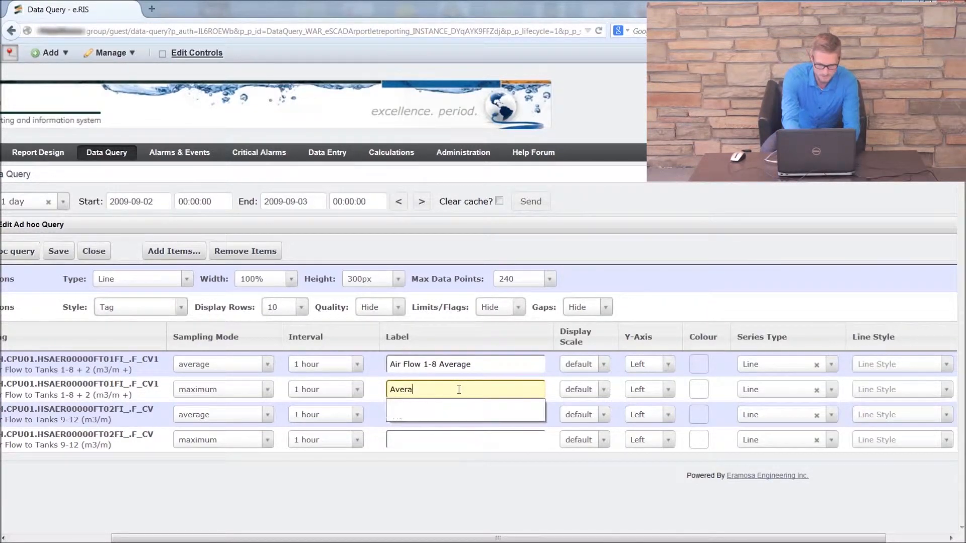
{"action": "type", "text": "ir Flow 1-8 Maxi"}
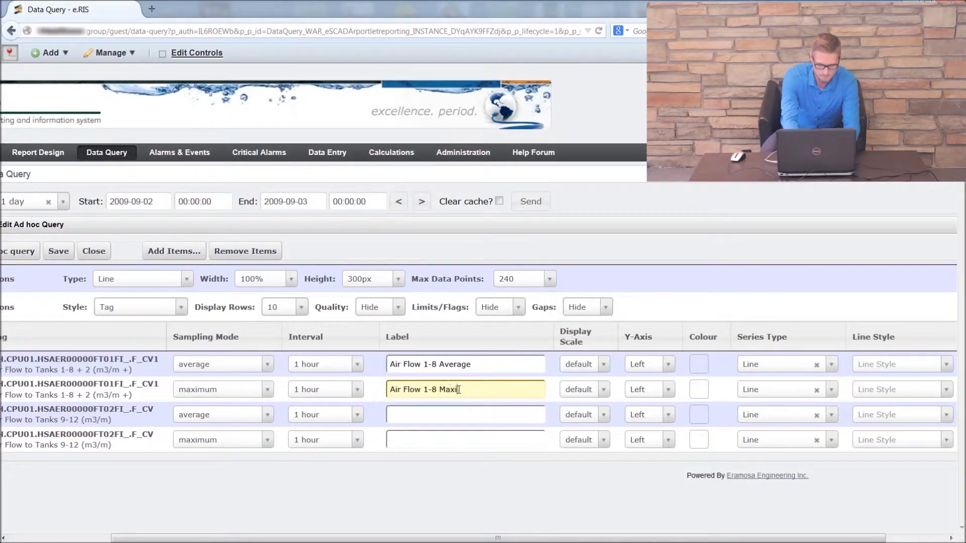
{"action": "left_click", "coordinate": [436, 480]}
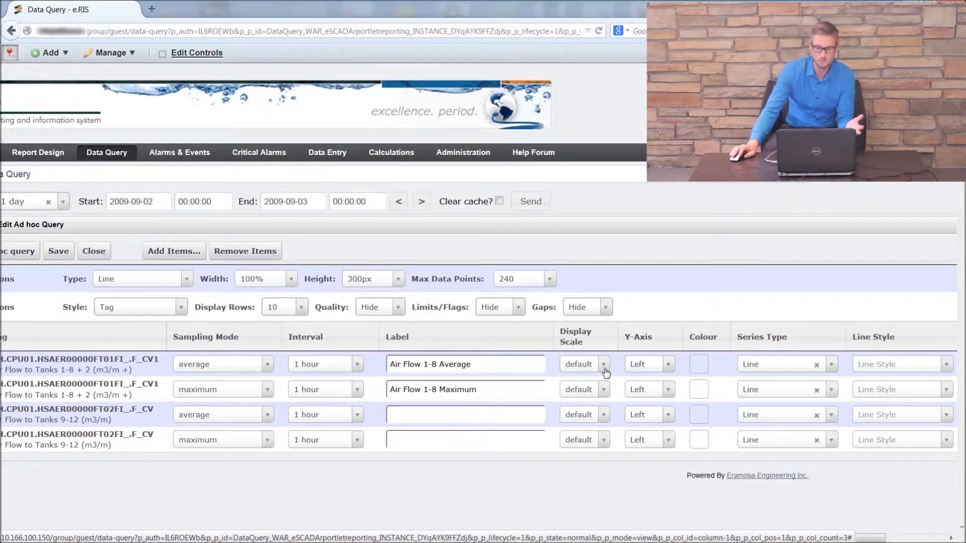
Set the display scale to 2 for both Tanks 1-8 + 2 rows and to 4 for both Tanks 9-12 rows
{"action": "left_click", "coordinate": [604, 367]}
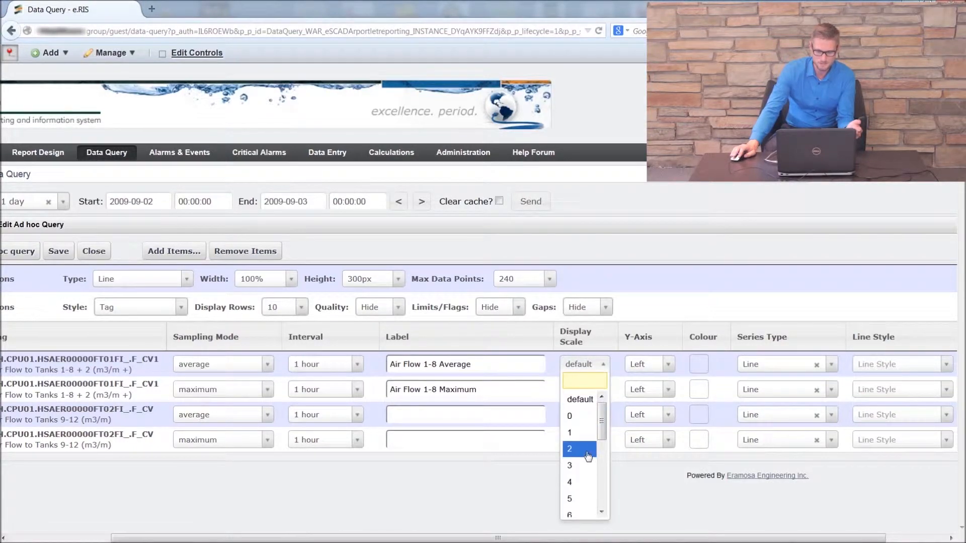
{"action": "left_click", "coordinate": [588, 456]}
{"action": "left_click", "coordinate": [606, 389]}
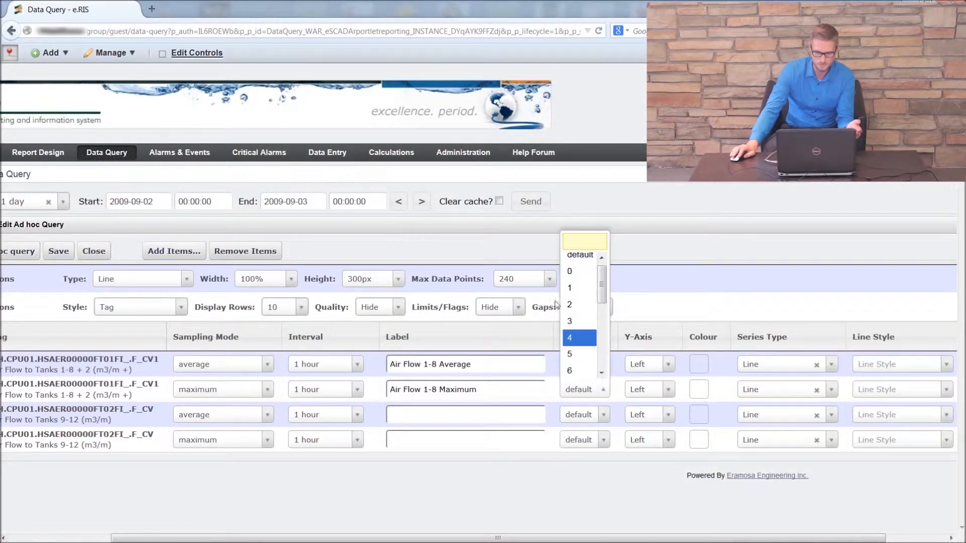
{"action": "left_click", "coordinate": [584, 306]}
{"action": "left_click", "coordinate": [606, 417]}
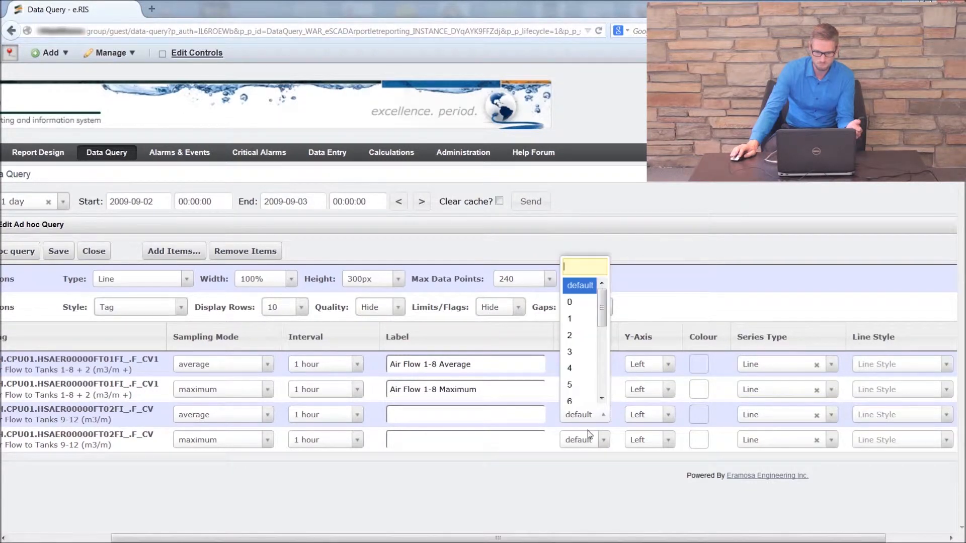
{"action": "left_click", "coordinate": [579, 376]}
{"action": "left_click", "coordinate": [606, 440]}
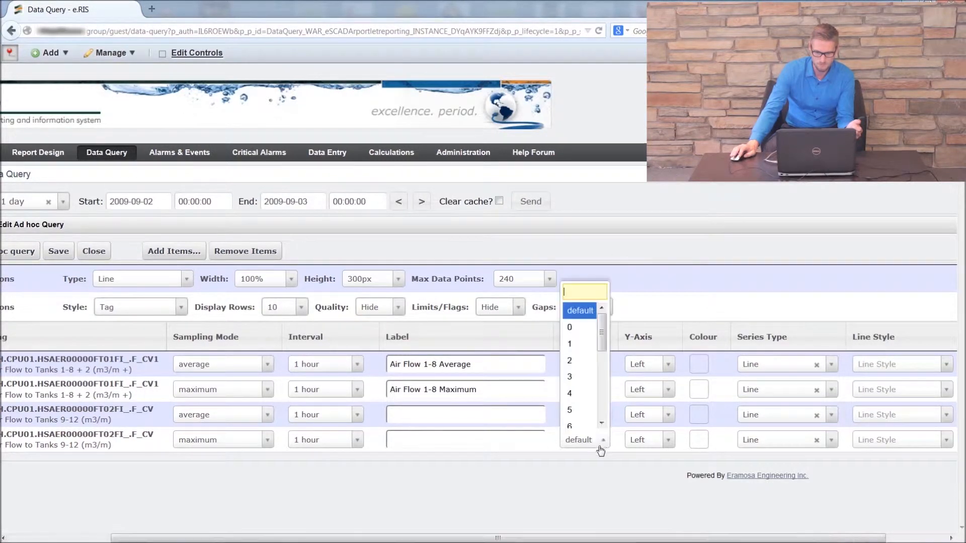
{"action": "left_click", "coordinate": [578, 401]}
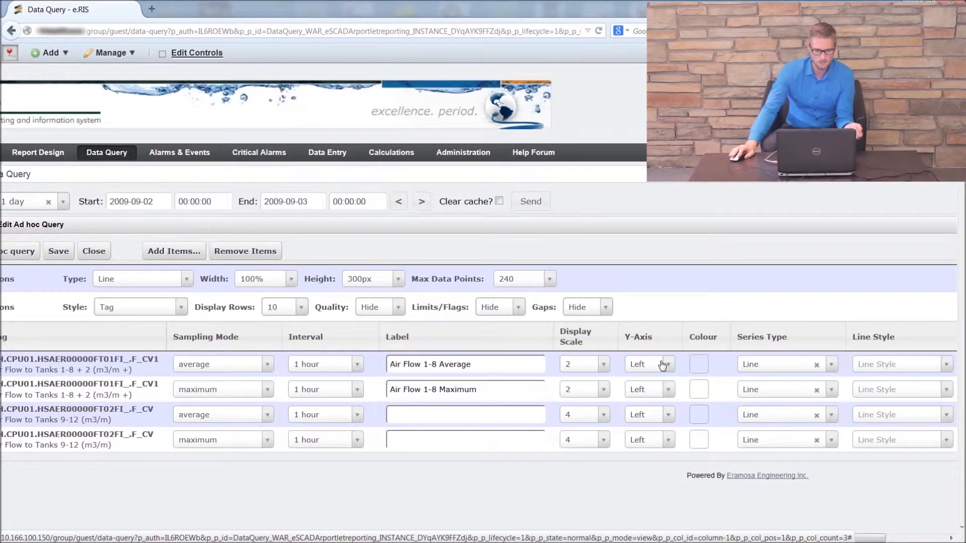
Assign both Tanks 9-12 rows, average and maximum, to the right Y-axis
{"action": "left_click", "coordinate": [669, 416]}
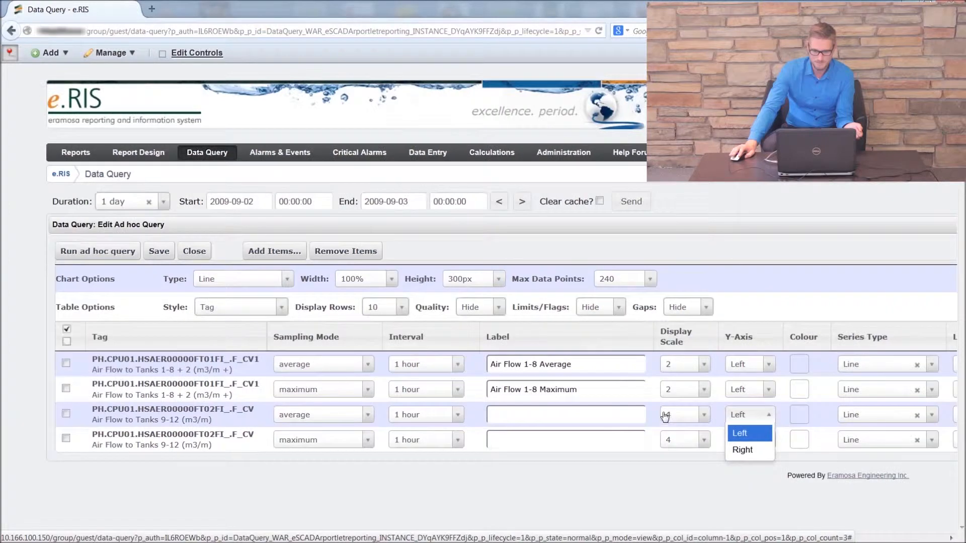
{"action": "left_click", "coordinate": [641, 448]}
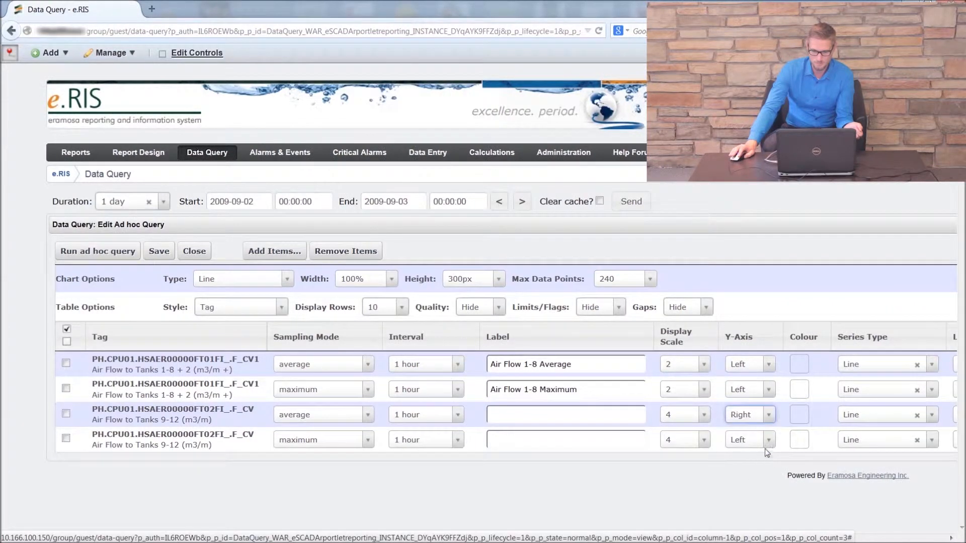
{"action": "left_click", "coordinate": [766, 444]}
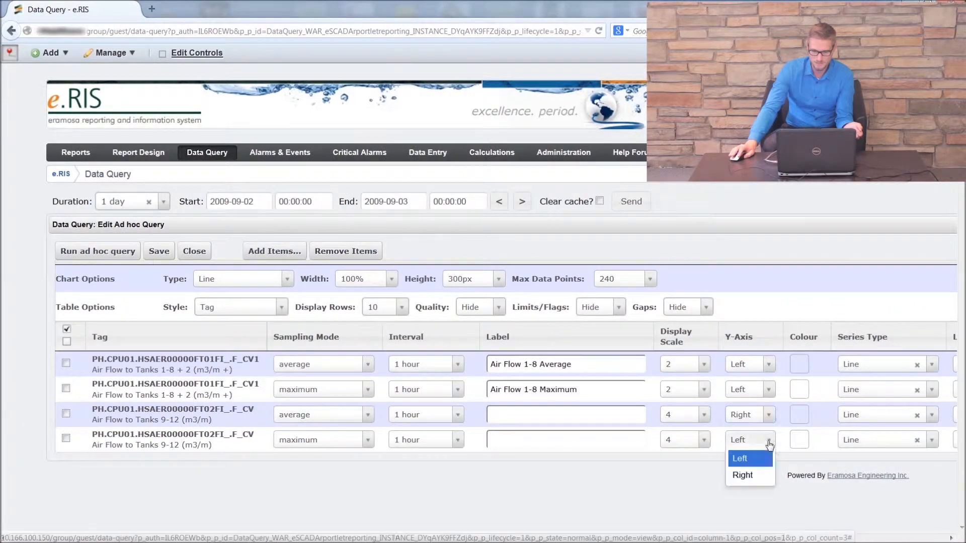
{"action": "left_click", "coordinate": [757, 475]}
{"action": "left_click", "coordinate": [652, 481]}
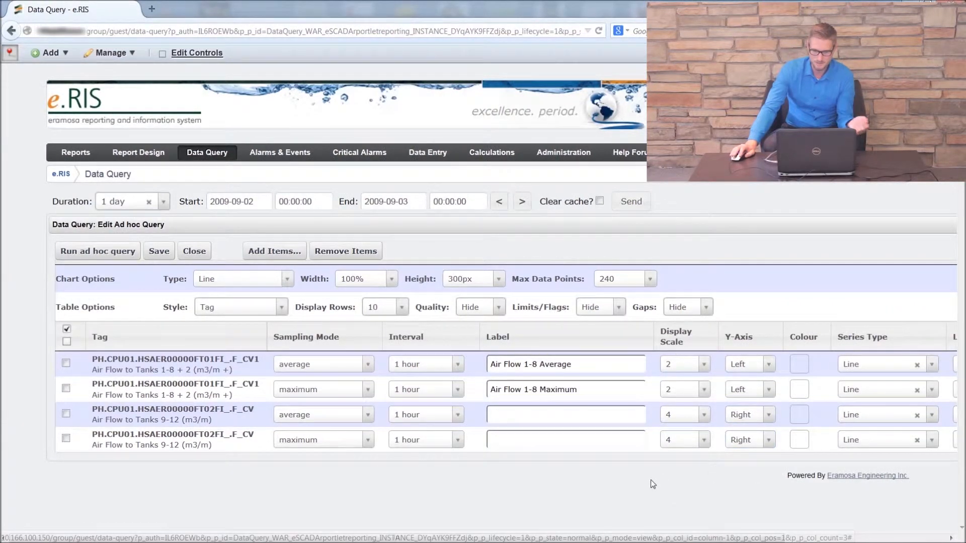
Colour the Tanks 1-8 + 2 average row salmon and maximum row turquoise, and the Tanks 9-12 average row blue and maximum row orange
{"action": "left_click_drag", "start_coordinate": [622, 539], "coordinate": [777, 538]}
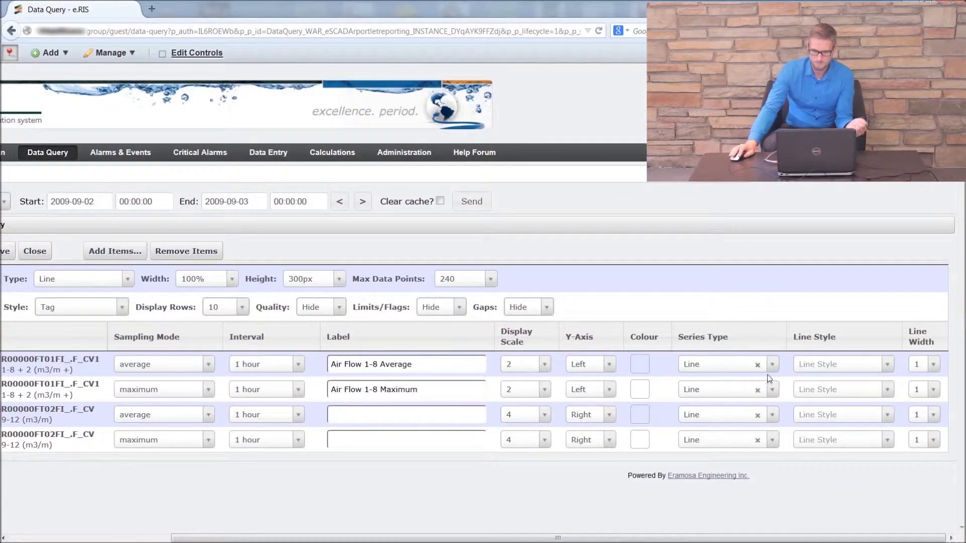
{"action": "left_click", "coordinate": [638, 374]}
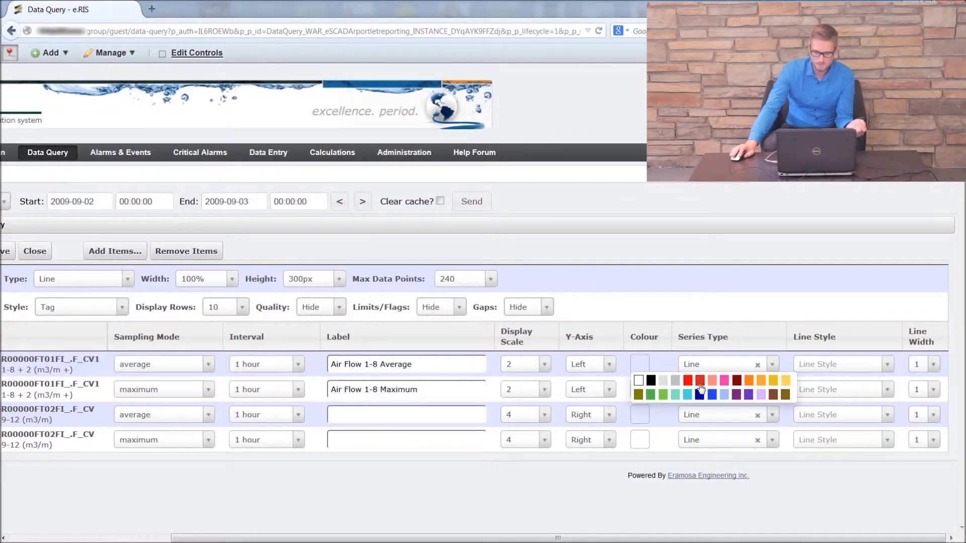
{"action": "left_click", "coordinate": [712, 388]}
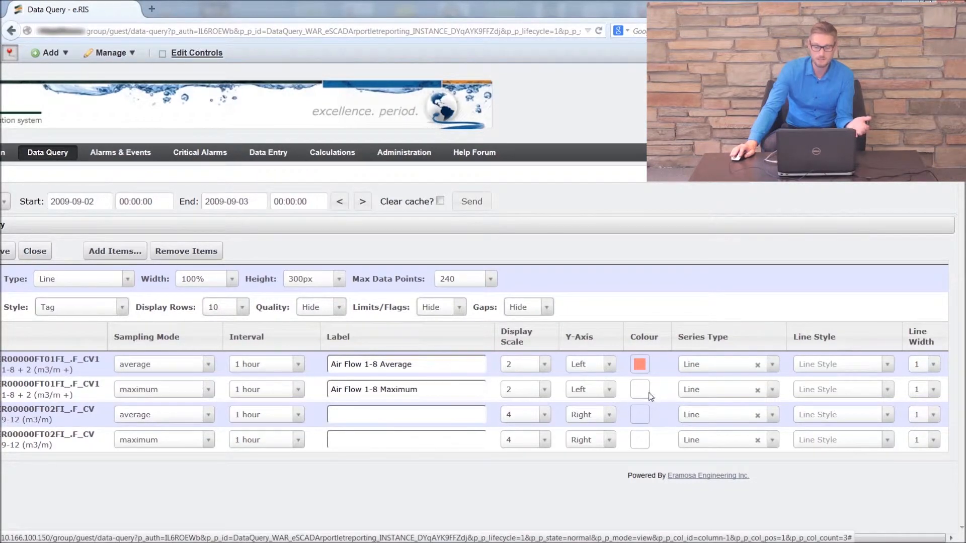
{"action": "left_click", "coordinate": [646, 395]}
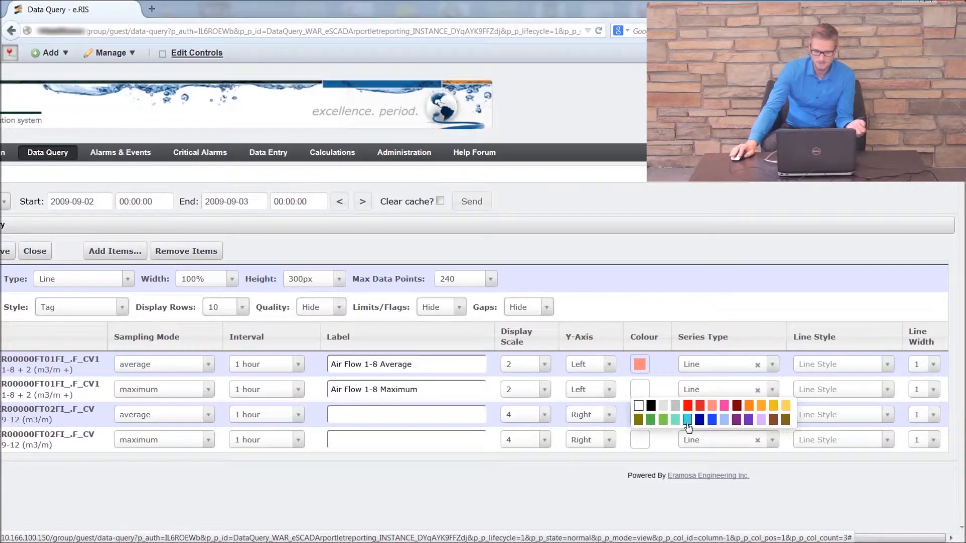
{"action": "left_click", "coordinate": [688, 420]}
{"action": "left_click", "coordinate": [641, 419]}
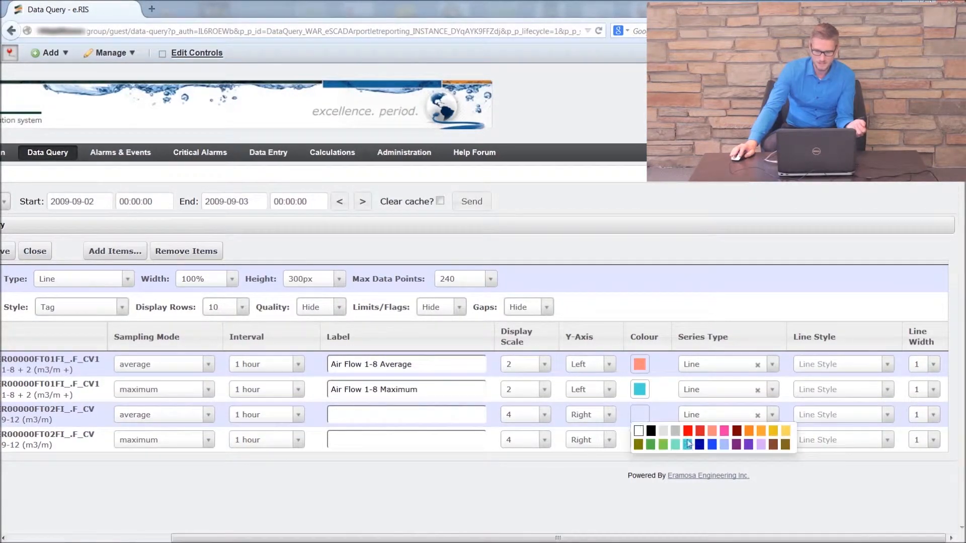
{"action": "left_click", "coordinate": [712, 445]}
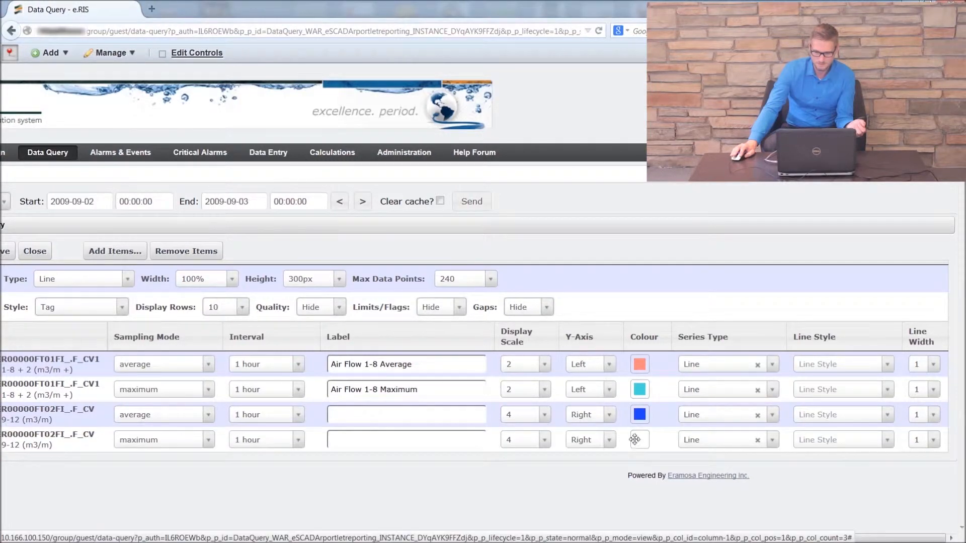
{"action": "left_click", "coordinate": [639, 443]}
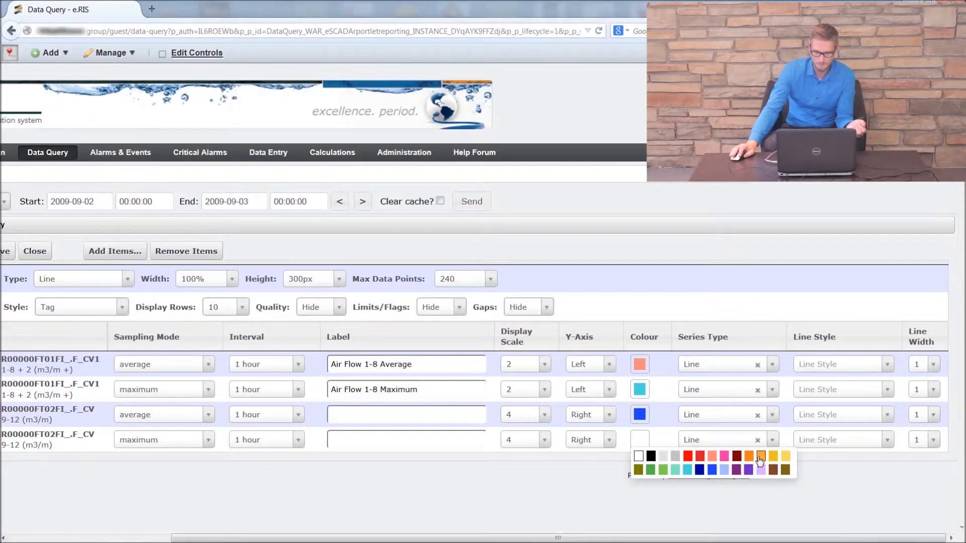
{"action": "left_click", "coordinate": [759, 457]}
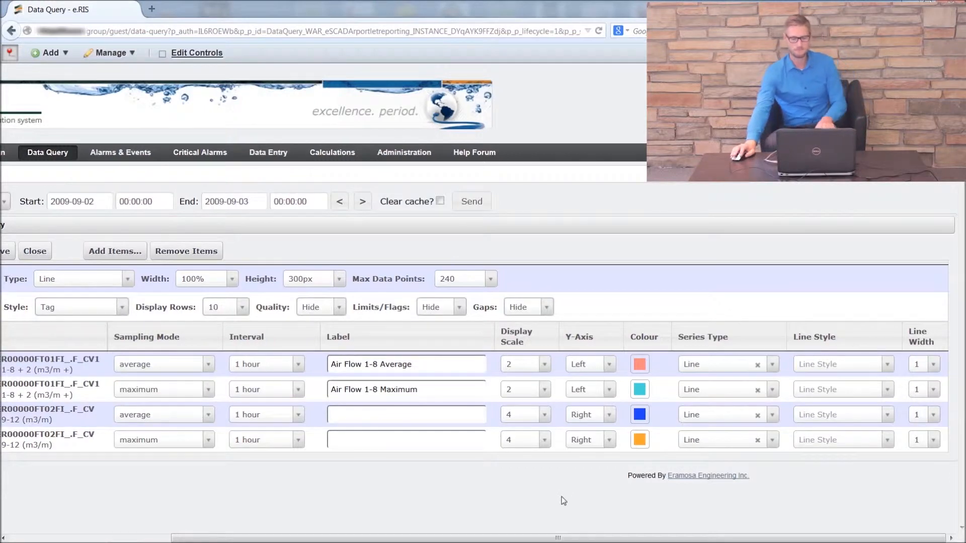
Try the Column series type on the Air Flow 1-8 Average row and return it to Line
{"action": "left_click", "coordinate": [771, 364]}
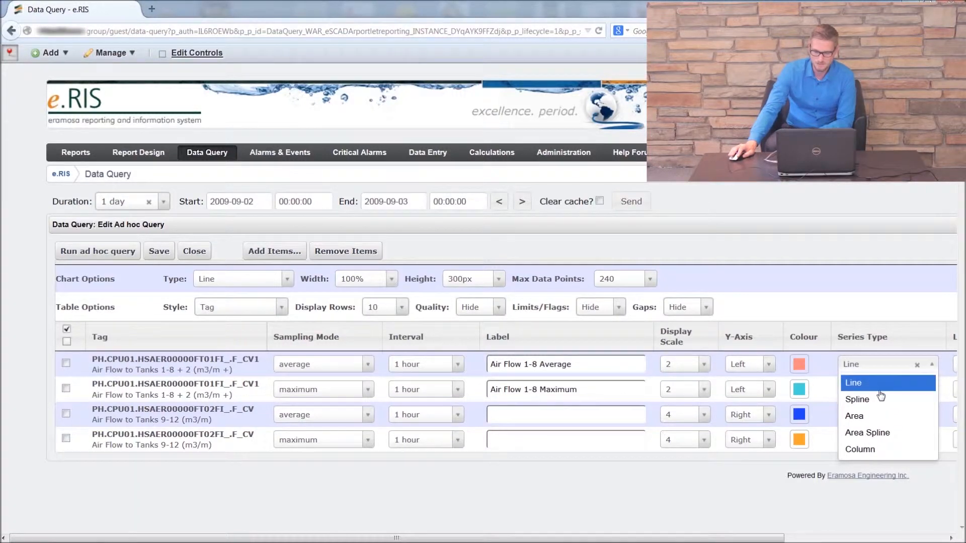
{"action": "left_click", "coordinate": [866, 449]}
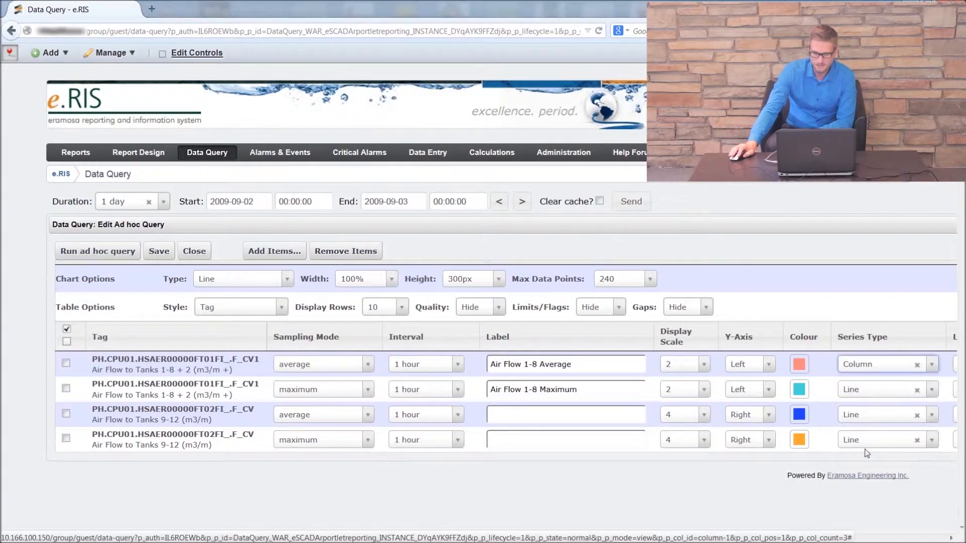
{"action": "left_click", "coordinate": [932, 365]}
{"action": "left_click", "coordinate": [923, 384]}
Set the series type to Spline for both the average and maximum rows of the Tanks 9-12 tag
{"action": "left_click", "coordinate": [932, 415]}
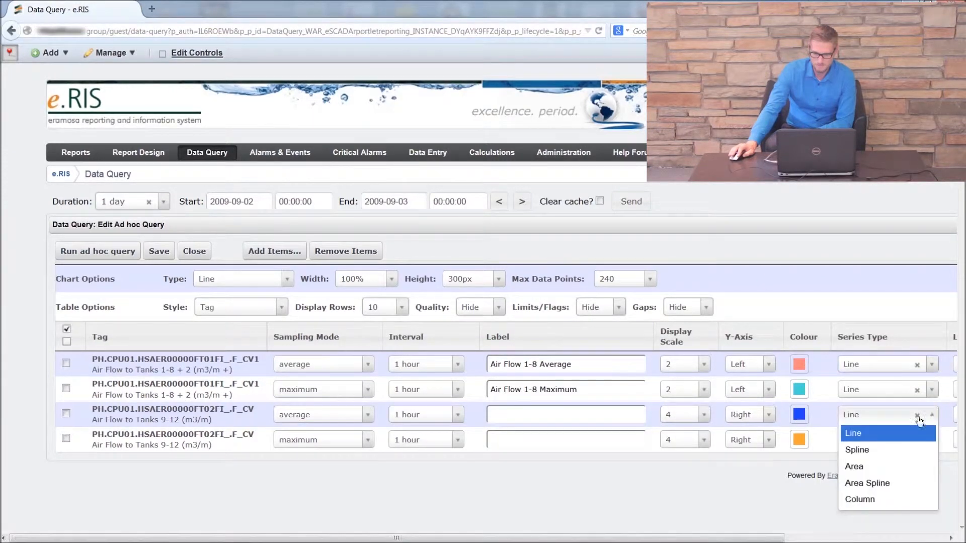
{"action": "left_click", "coordinate": [894, 448]}
{"action": "left_click", "coordinate": [933, 442]}
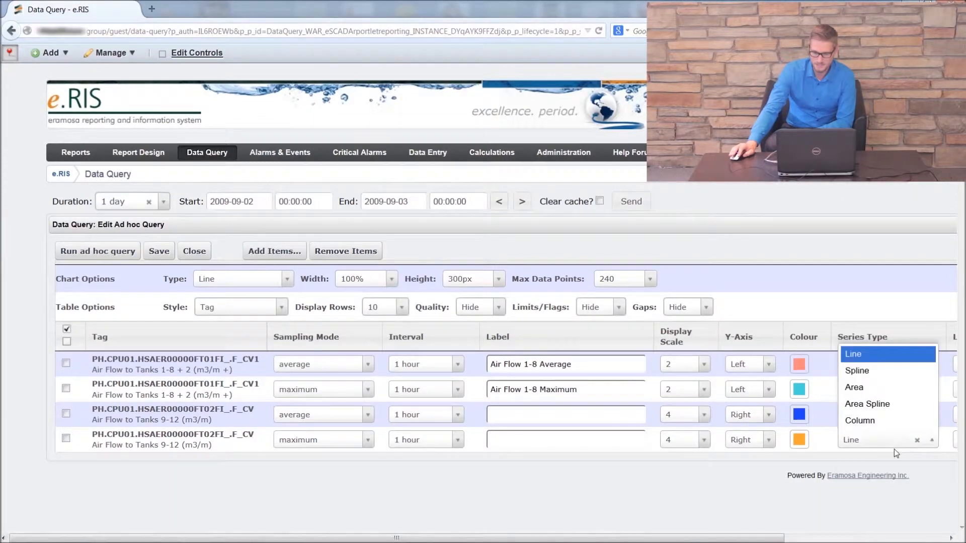
{"action": "left_click", "coordinate": [854, 371]}
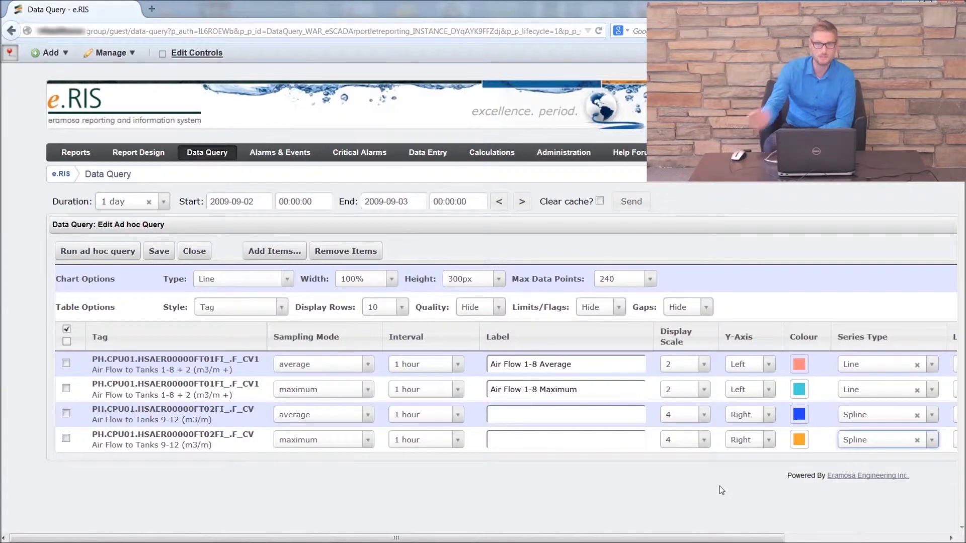
Look through the line style options available for the Air Flow 1-8 Average row without choosing one
{"action": "mouse_move", "coordinate": [669, 542]}
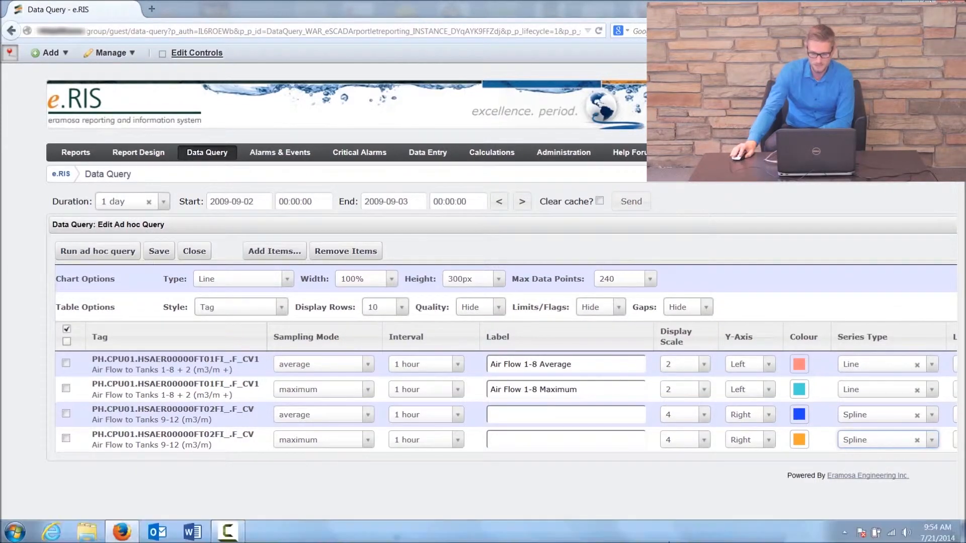
{"action": "left_click_drag", "start_coordinate": [621, 536], "coordinate": [868, 540]}
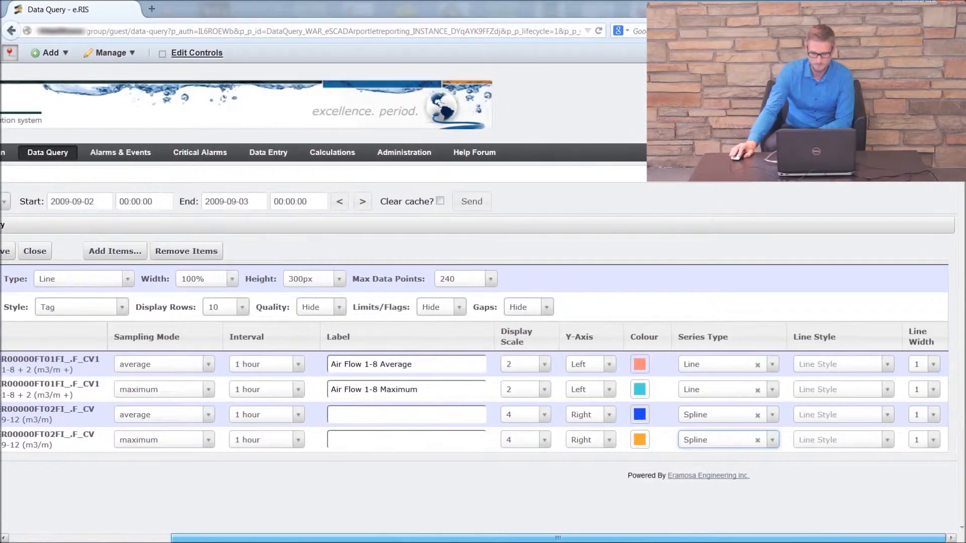
{"action": "left_click", "coordinate": [888, 366]}
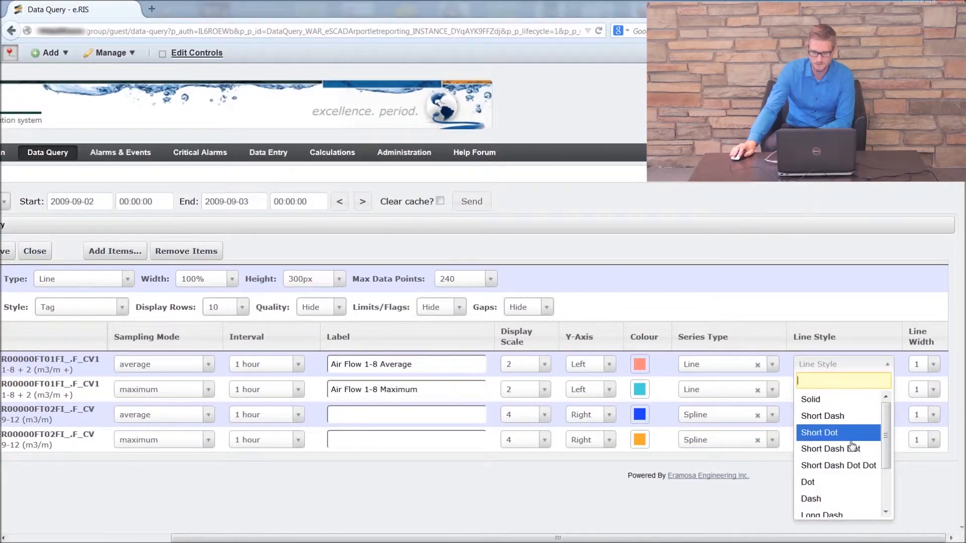
{"action": "scroll", "coordinate": [839, 449], "scroll_direction": "down", "scroll_amount": 3}
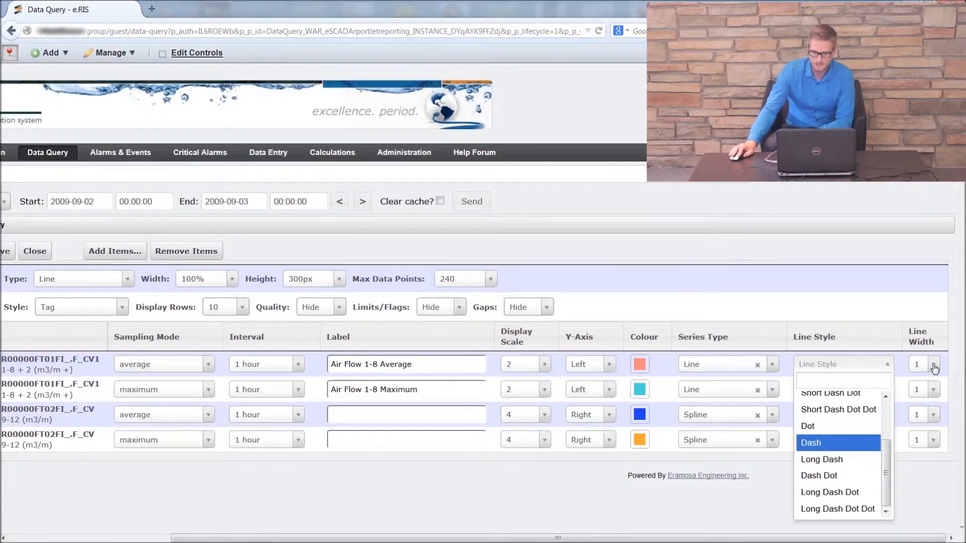
{"action": "scroll", "coordinate": [934, 369], "scroll_direction": "left", "scroll_amount": 3}
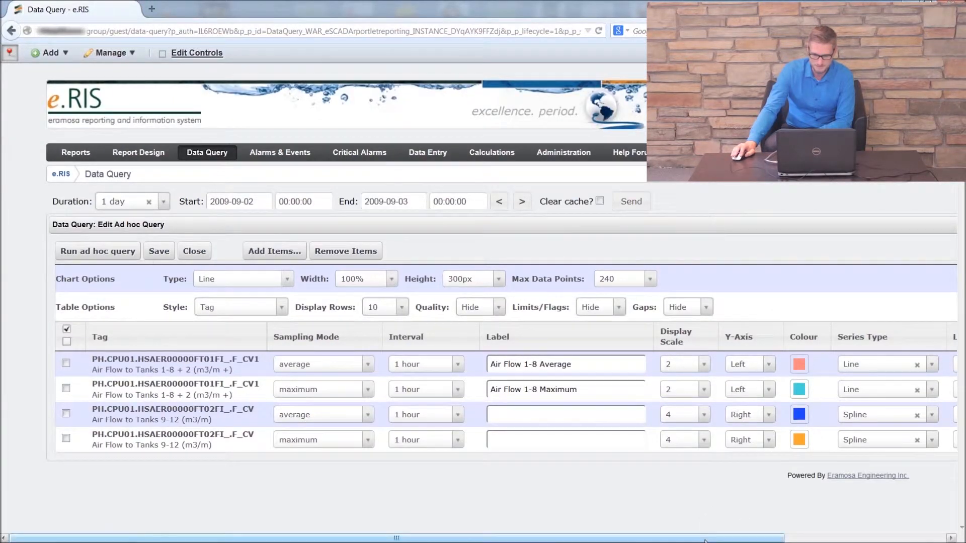
Set the line width to 2 for the Air Flow 1-8 Average row and to 3 for the Tanks 9-12 maximum row
{"action": "scroll", "coordinate": [933, 364], "scroll_direction": "right", "scroll_amount": 3}
{"action": "left_click", "coordinate": [932, 364]}
{"action": "left_click", "coordinate": [914, 399]}
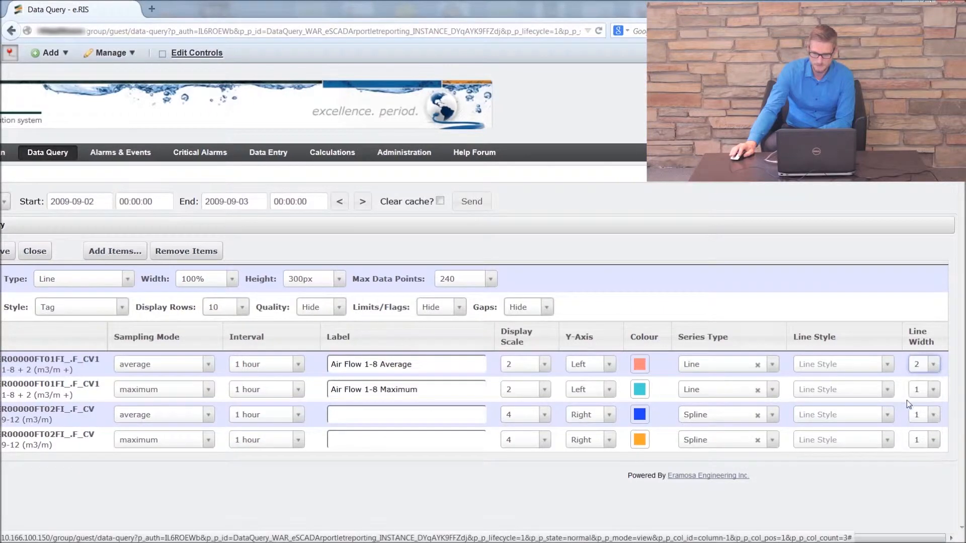
{"action": "scroll", "coordinate": [928, 417], "scroll_direction": "left", "scroll_amount": 3}
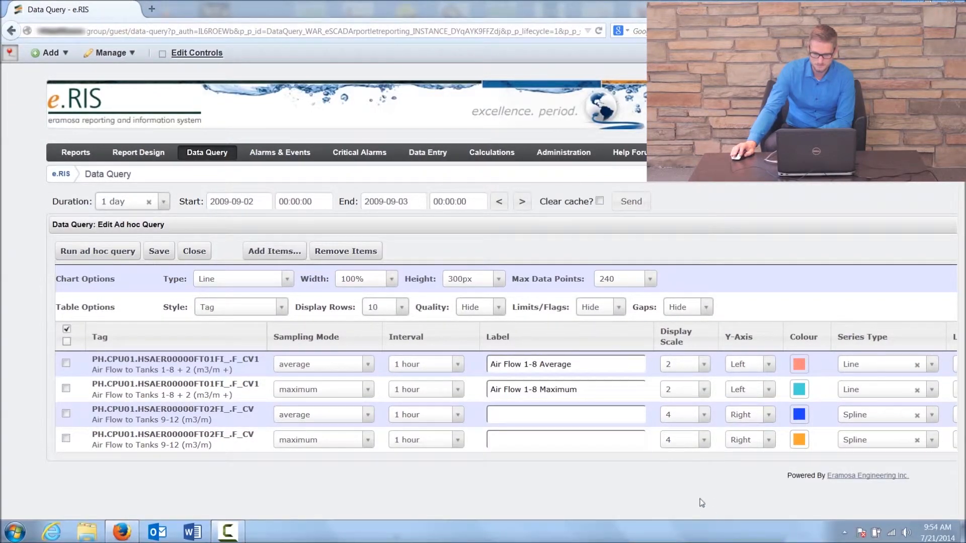
{"action": "left_click_drag", "start_coordinate": [630, 537], "coordinate": [791, 537]}
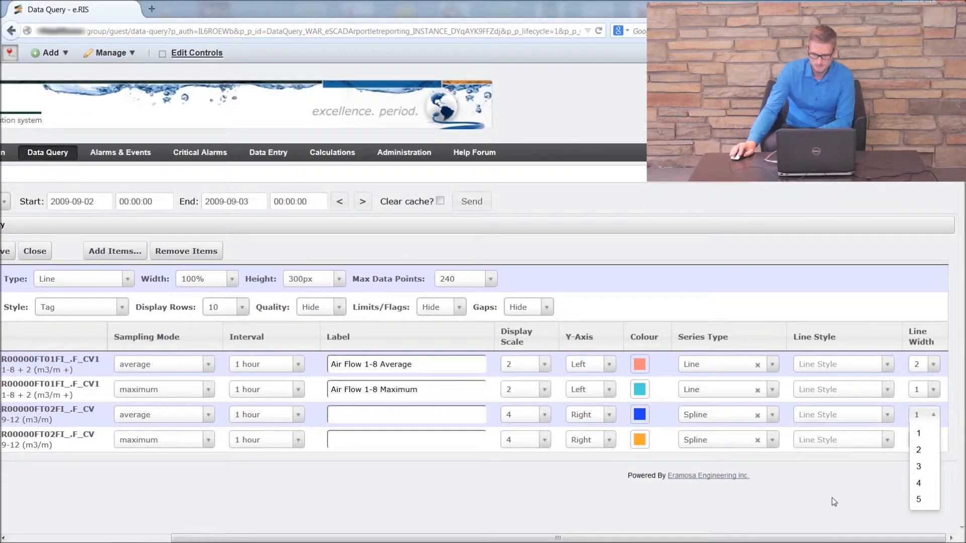
{"action": "left_click", "coordinate": [928, 297]}
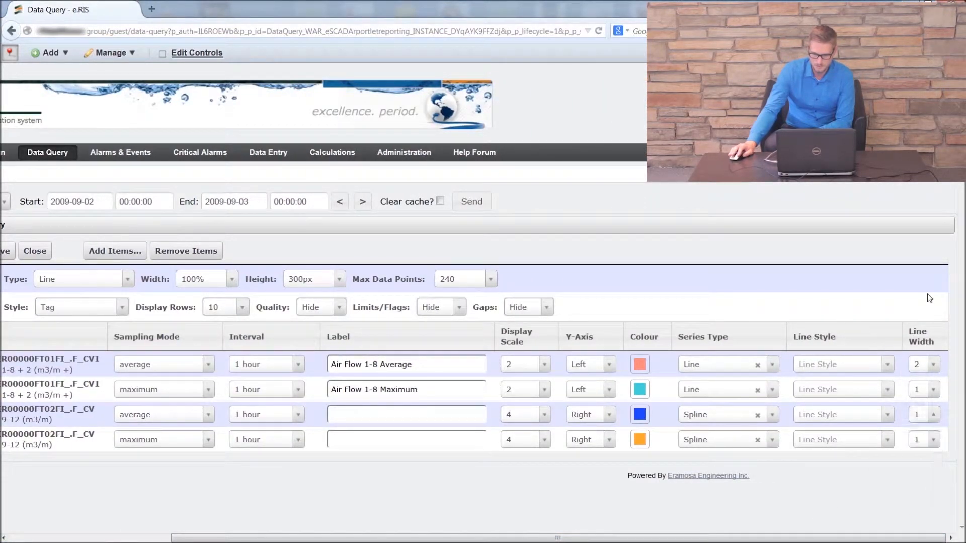
{"action": "left_click", "coordinate": [936, 439]}
{"action": "left_click_drag", "start_coordinate": [722, 533], "coordinate": [885, 534]}
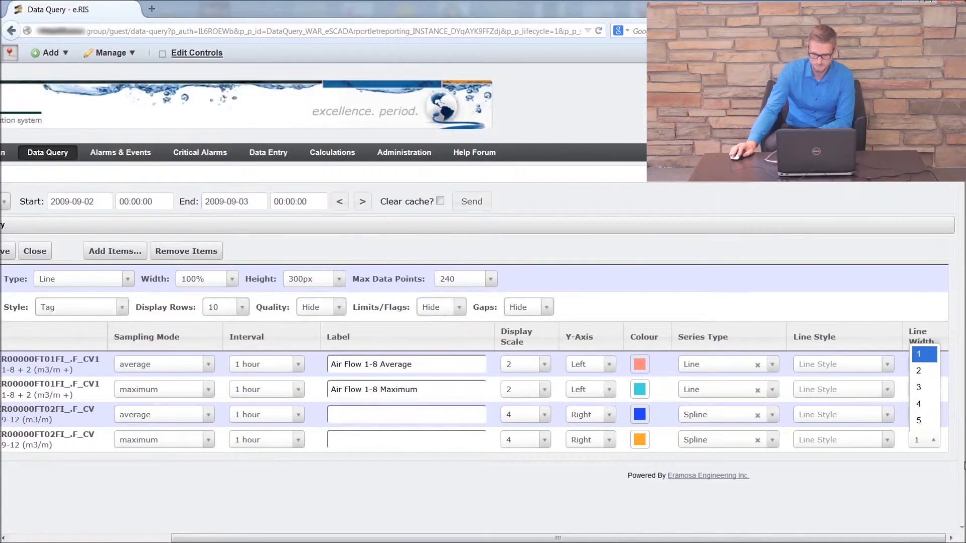
{"action": "left_click", "coordinate": [926, 387]}
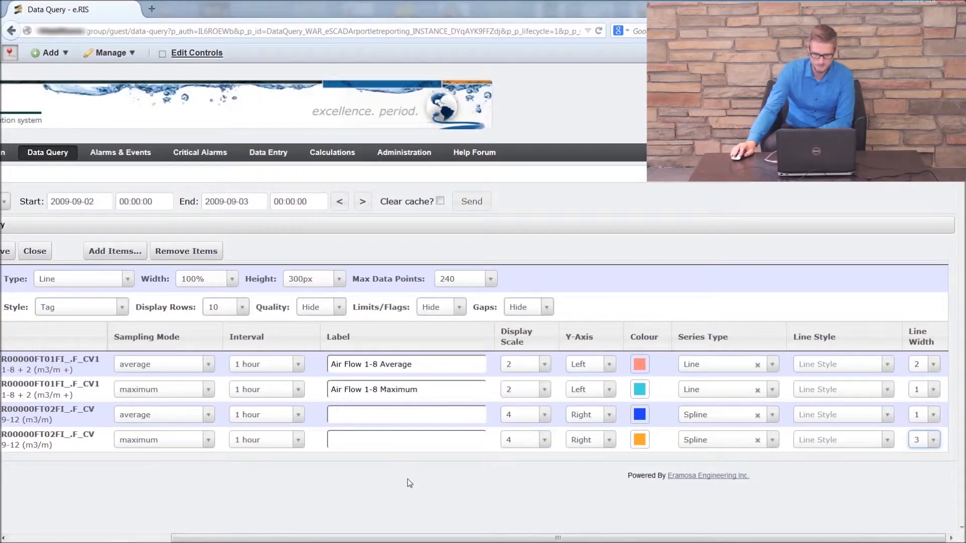
Run the ad hoc query with the configured series
{"action": "left_click_drag", "start_coordinate": [387, 537], "coordinate": [191, 537]}
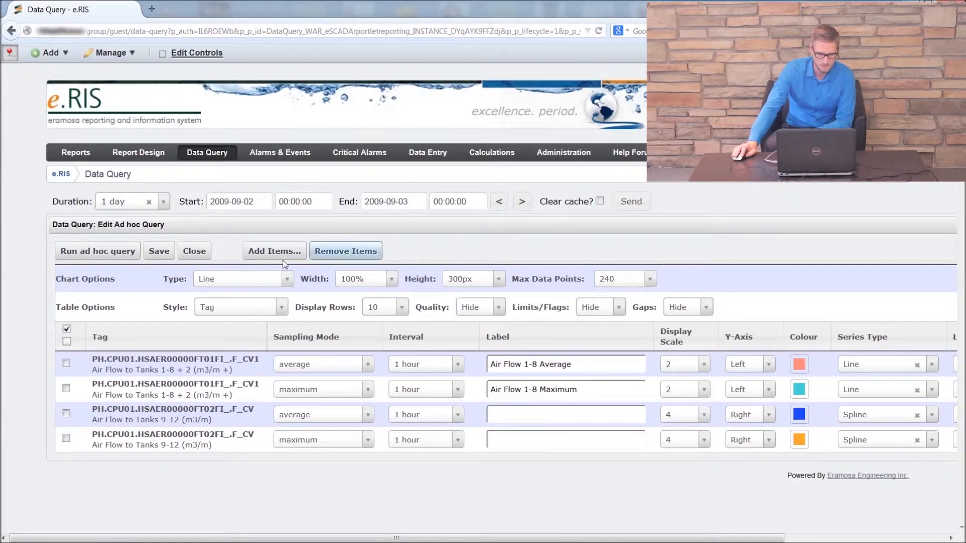
{"action": "left_click", "coordinate": [112, 256]}
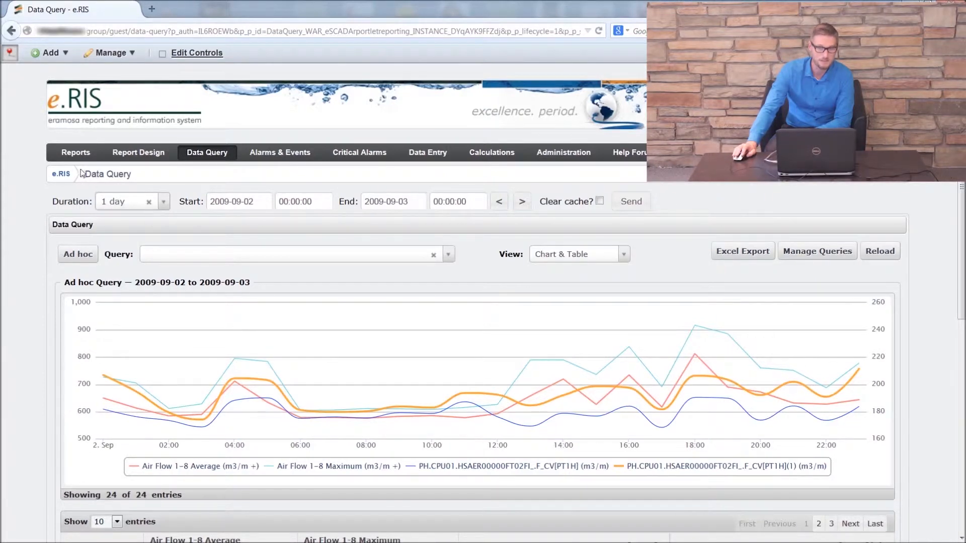
Examine the resulting air flow chart, its point values and legend, and the hourly data table beneath it
{"action": "scroll", "coordinate": [10, 162], "scroll_direction": "down", "scroll_amount": 4}
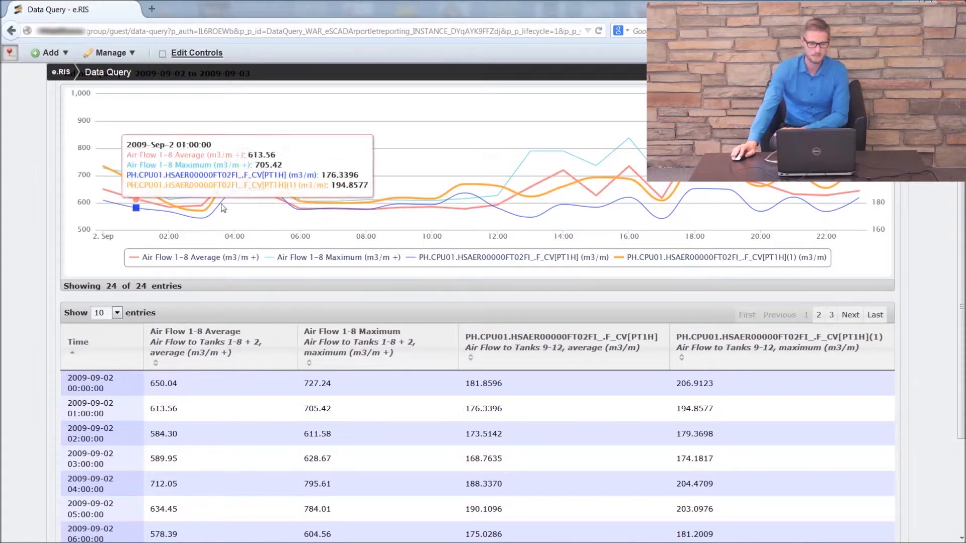
{"action": "scroll", "coordinate": [6, 138], "scroll_direction": "up", "scroll_amount": 2}
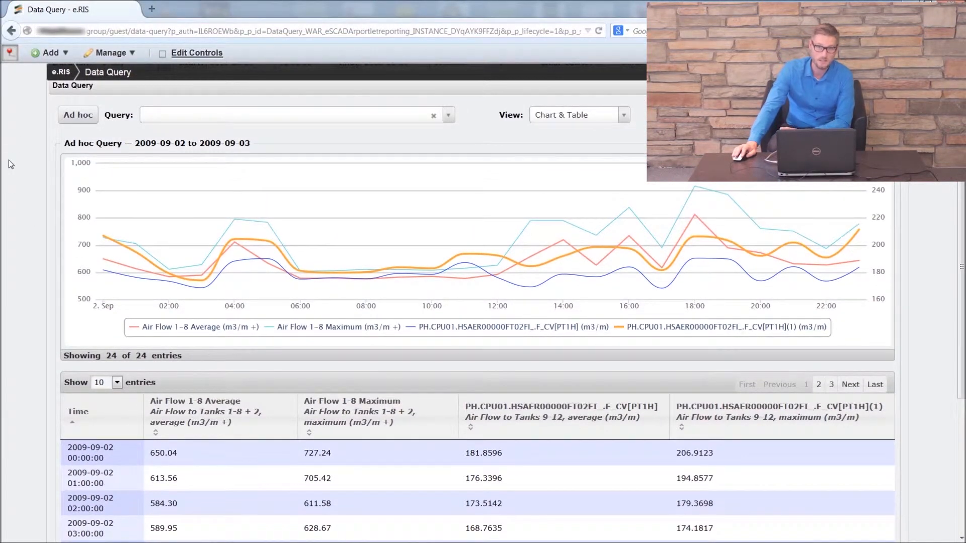
{"action": "scroll", "coordinate": [16, 166], "scroll_direction": "down", "scroll_amount": 2}
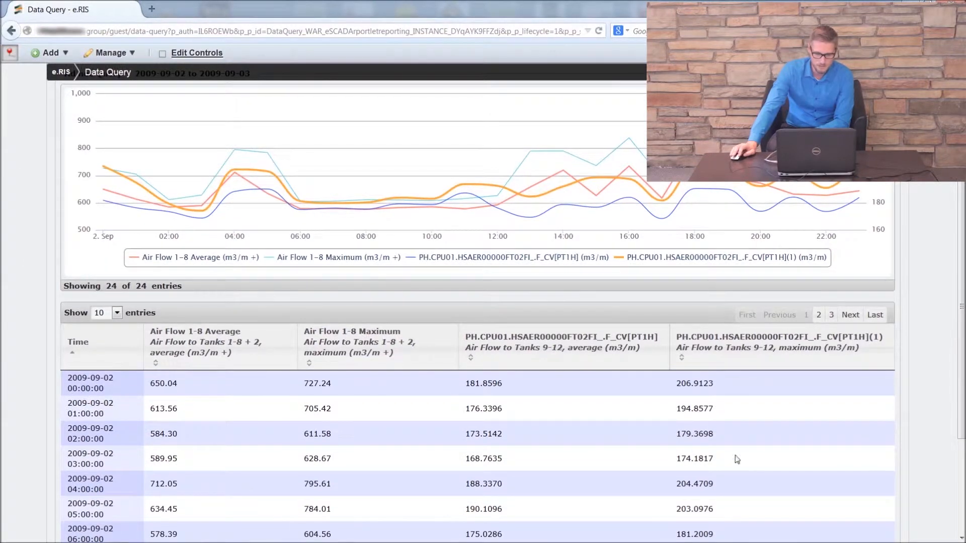
{"action": "left_click_drag", "start_coordinate": [55, 322], "coordinate": [20, 291]}
{"action": "scroll", "coordinate": [20, 292], "scroll_direction": "down", "scroll_amount": 4}
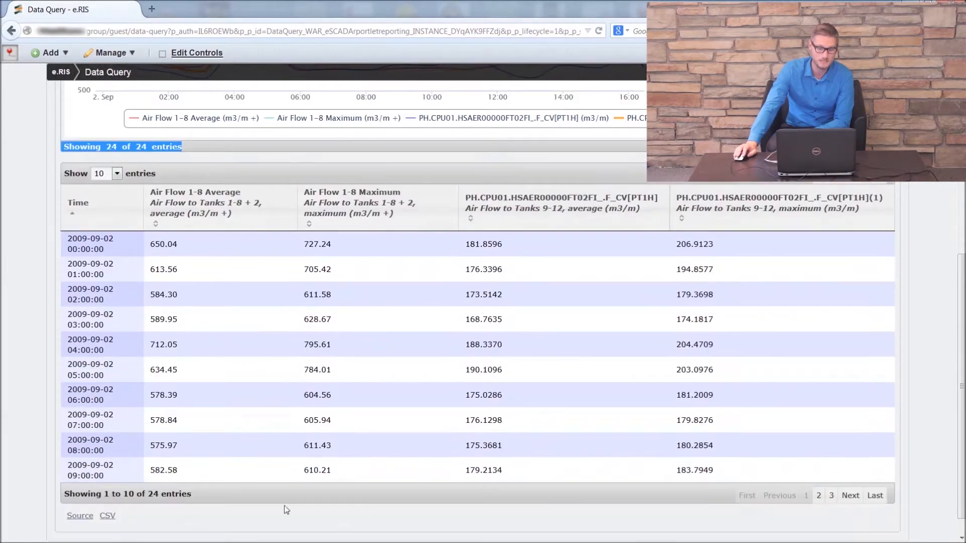
{"action": "left_click", "coordinate": [29, 239]}
{"action": "scroll", "coordinate": [28, 237], "scroll_direction": "up", "scroll_amount": 6}
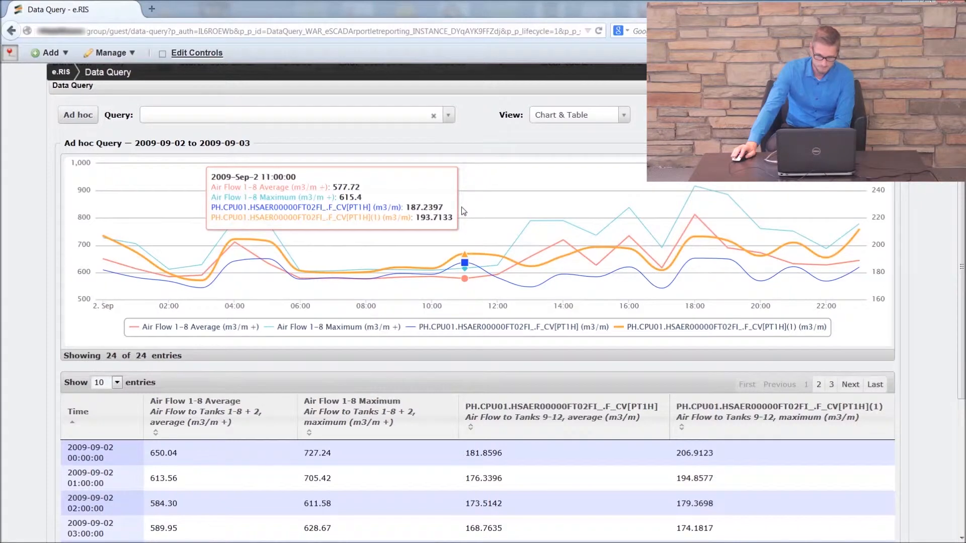
Zoom the air flow chart into the period from about 10:00 to 15:00
{"action": "mouse_move", "coordinate": [460, 206]}
{"action": "left_mouse_down"}
{"action": "mouse_move", "coordinate": [500, 274]}
{"action": "mouse_move", "coordinate": [575, 298]}
{"action": "left_mouse_up"}
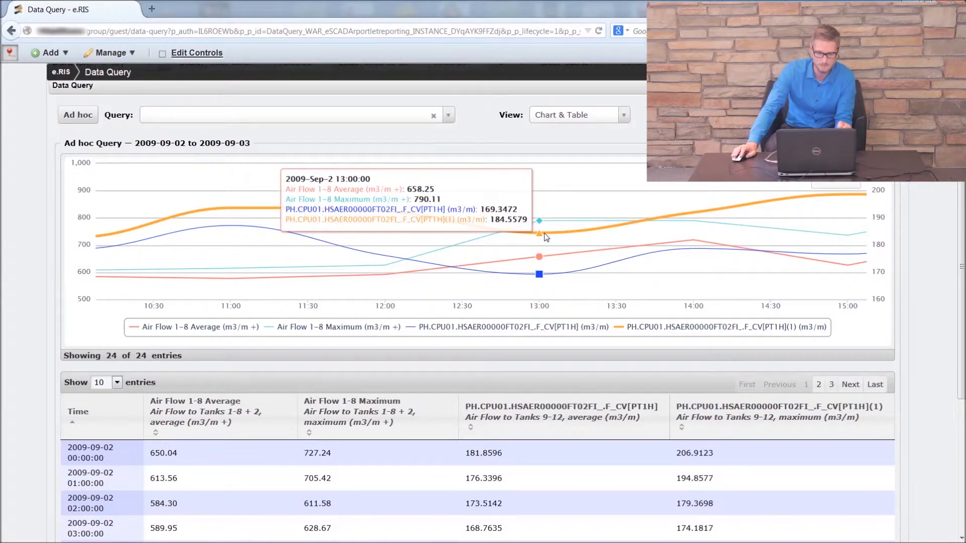
{"action": "scroll", "coordinate": [10, 206], "scroll_direction": "up", "scroll_amount": 2}
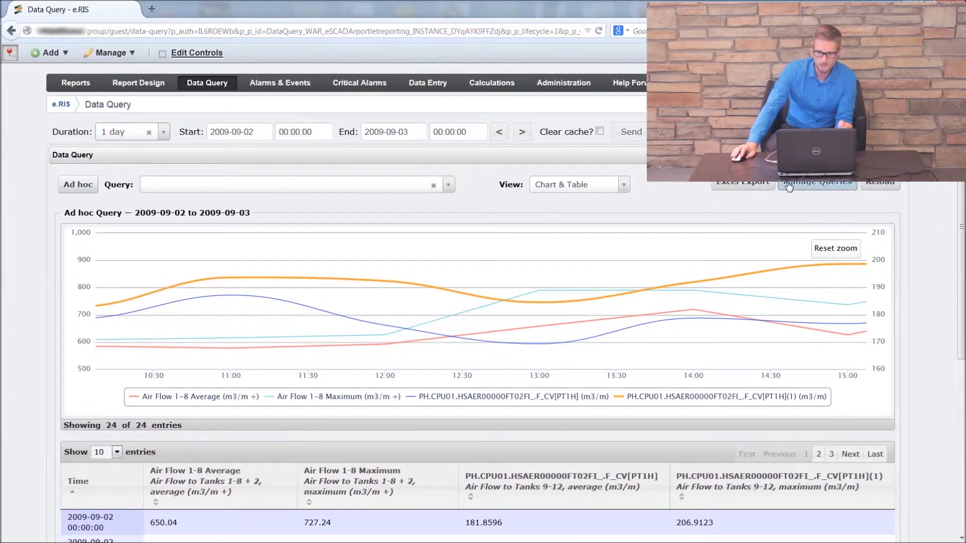
Export the ad hoc query results to Microsoft Excel, review the workbook with editing enabled, and close it
{"action": "left_click", "coordinate": [748, 187]}
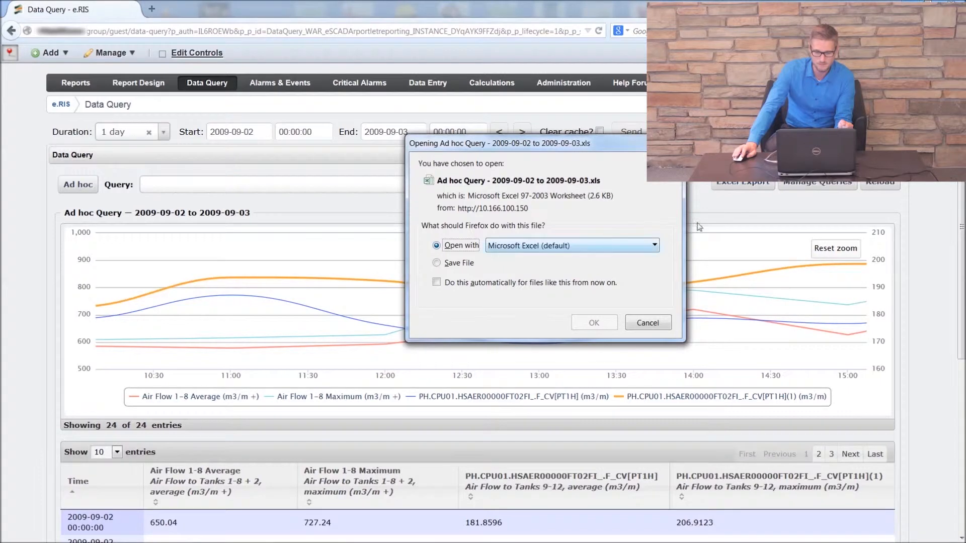
{"action": "left_click", "coordinate": [583, 324]}
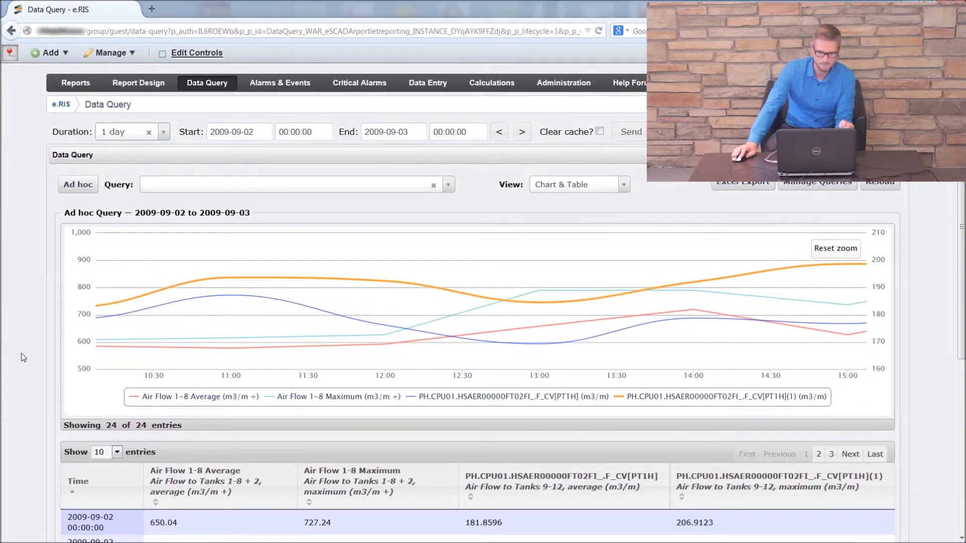
{"action": "scroll", "coordinate": [21, 353], "scroll_direction": "down", "scroll_amount": 6}
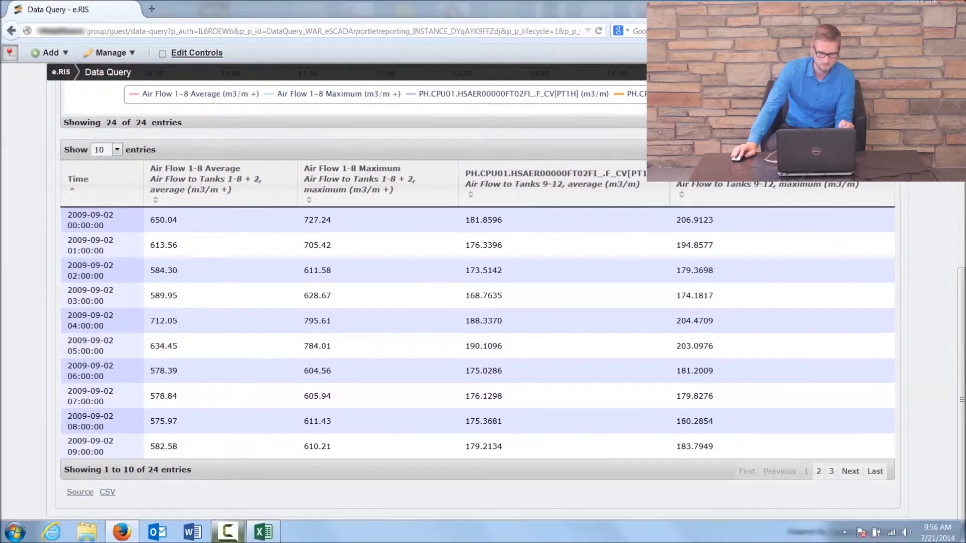
{"action": "left_click", "coordinate": [263, 532]}
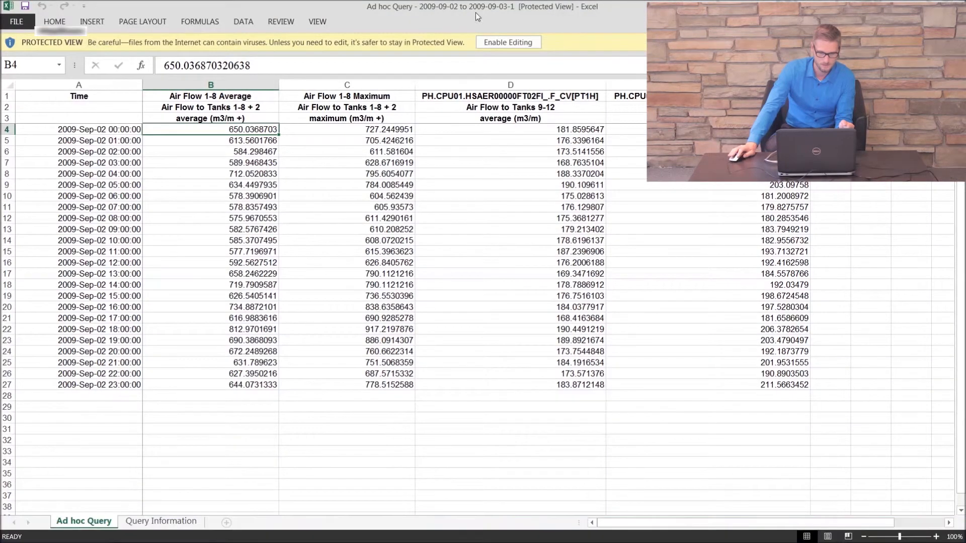
{"action": "left_click", "coordinate": [508, 42]}
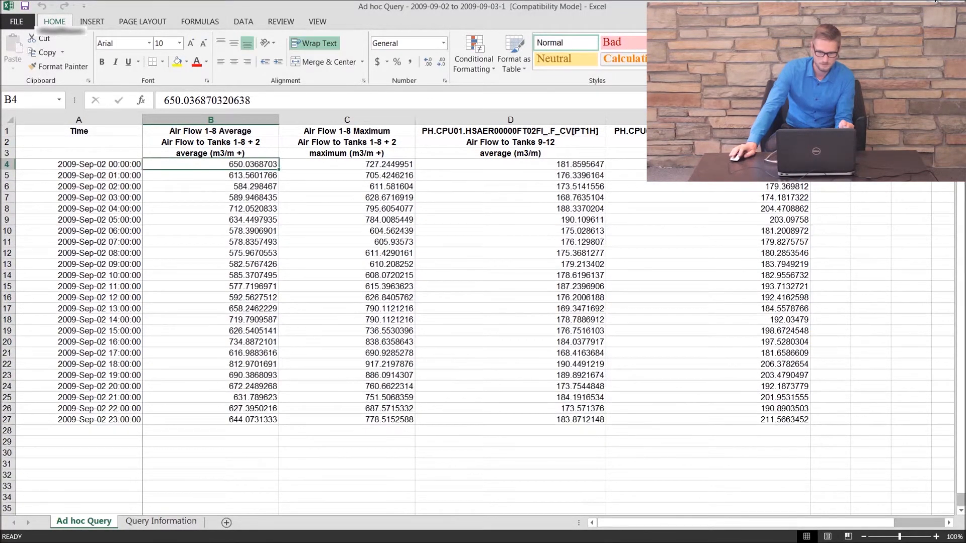
{"action": "left_click", "coordinate": [954, 5]}
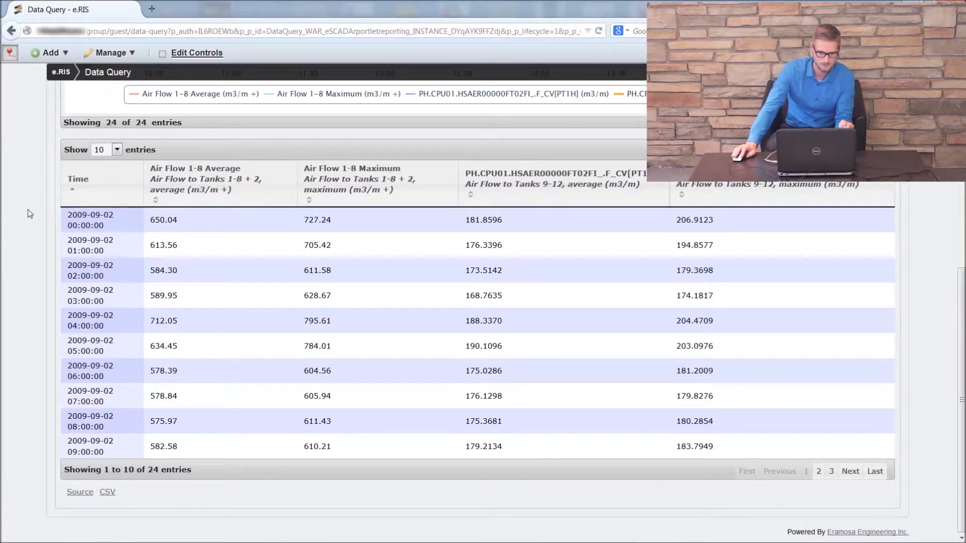
Return to the ad hoc query's settings and save it as a stored query
{"action": "scroll", "coordinate": [5, 219], "scroll_direction": "up", "scroll_amount": 6}
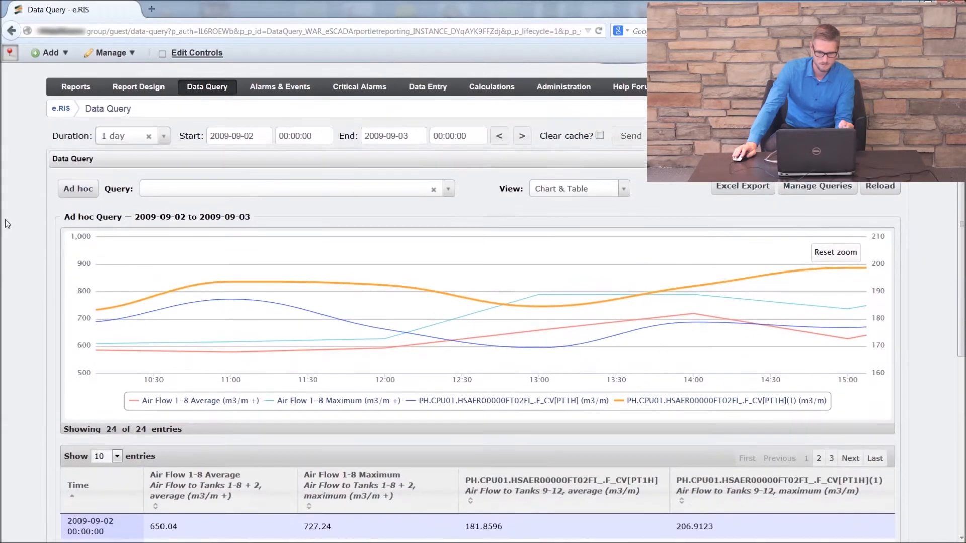
{"action": "left_click", "coordinate": [70, 190]}
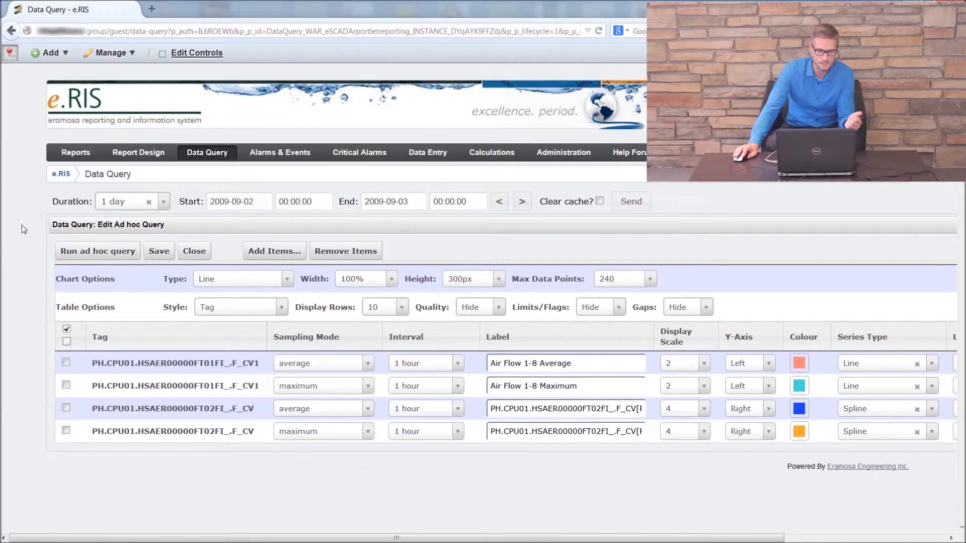
{"action": "left_click", "coordinate": [165, 255]}
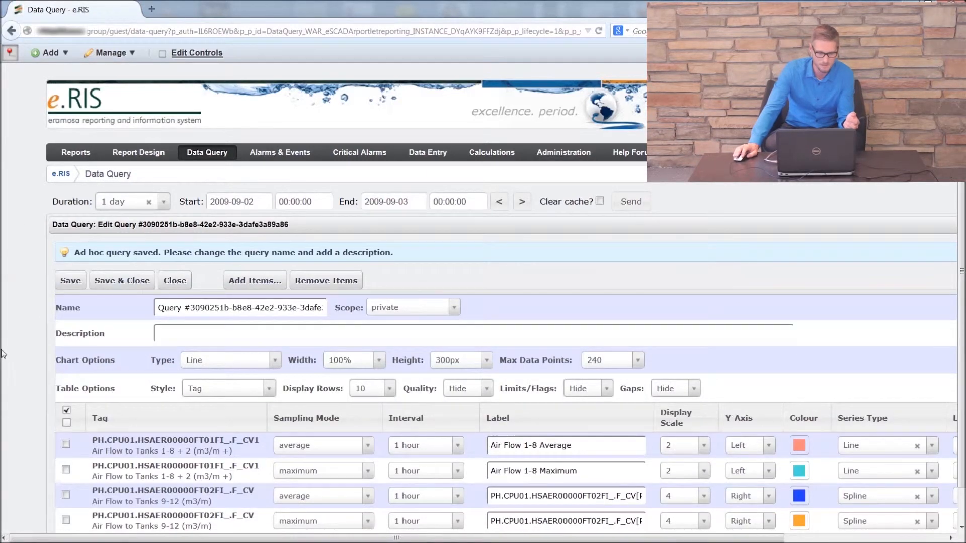
Name the saved query "Saved Demo Query" and describe it as "Query for demonstration purposes."
{"action": "triple_click", "coordinate": [161, 309]}
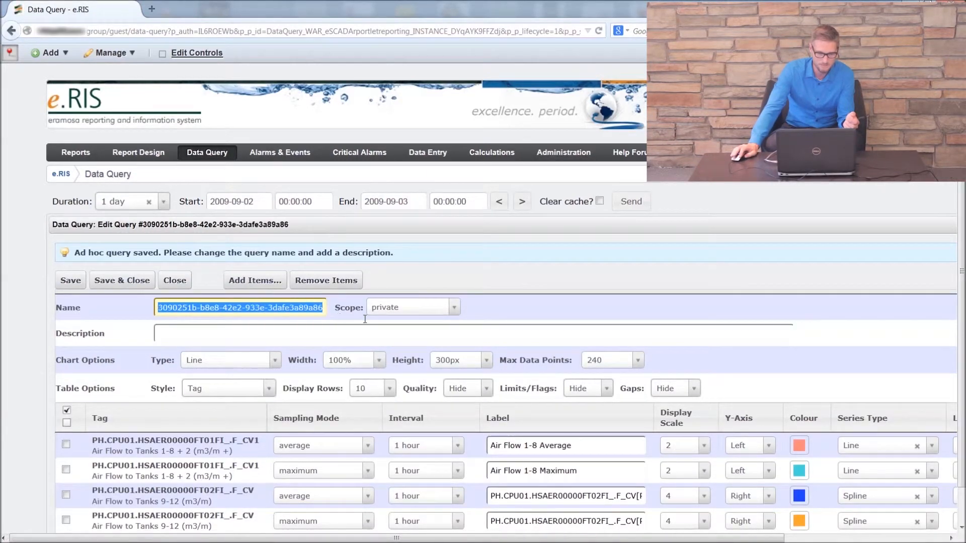
{"action": "key", "text": "BackSpace"}
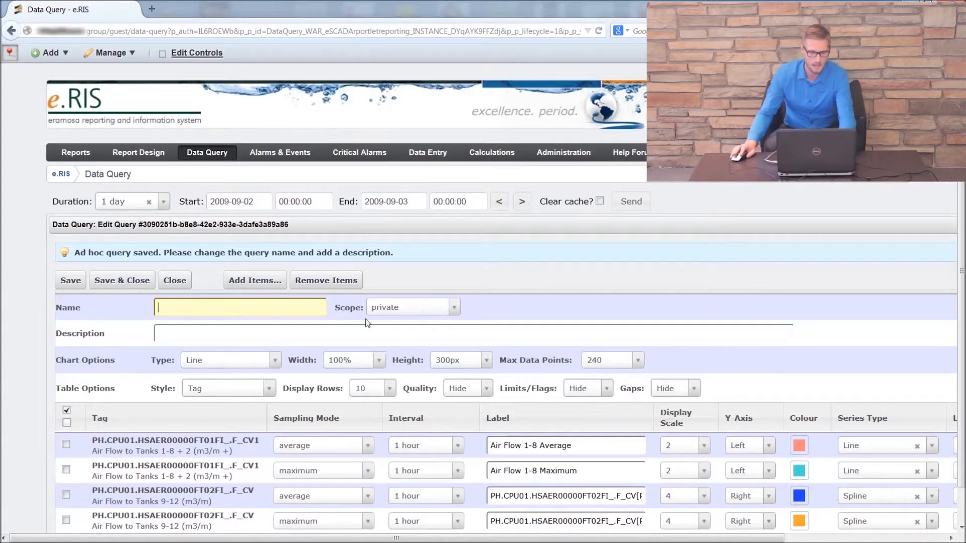
{"action": "type", "text": "Sa"}
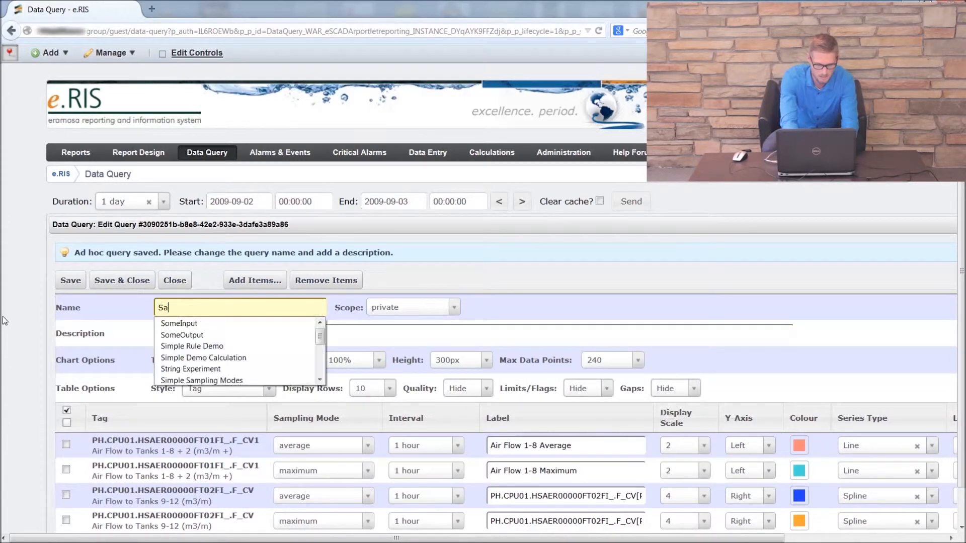
{"action": "type", "text": "ved Demo Query"}
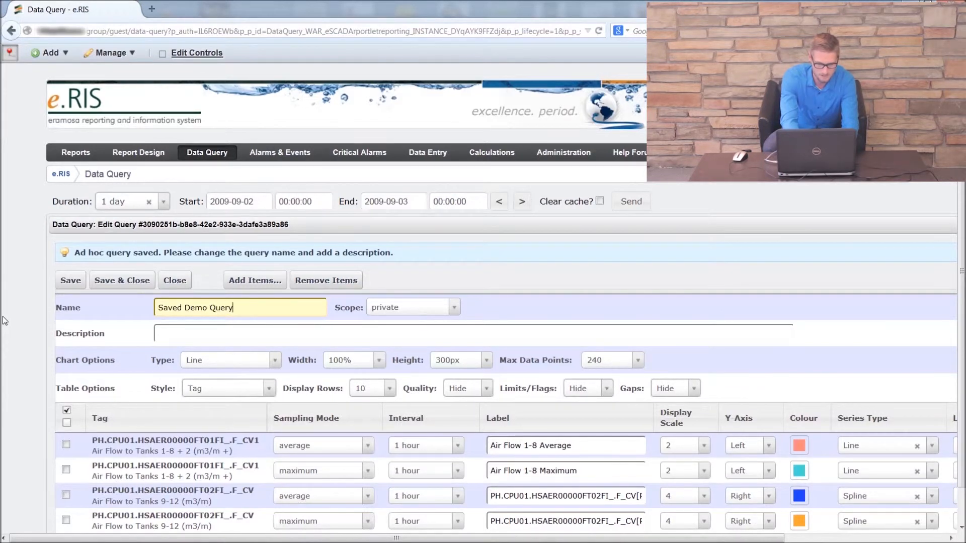
{"action": "key", "text": "Tab"}
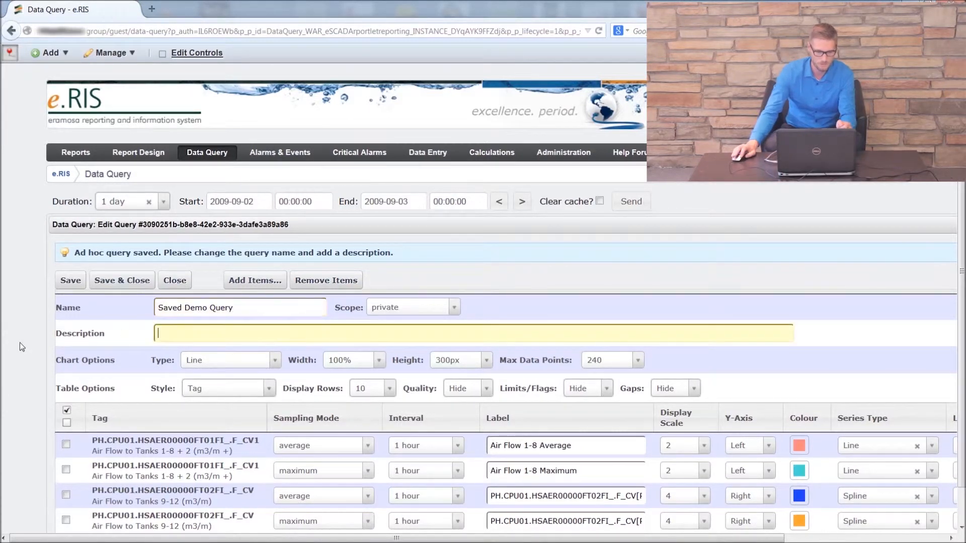
{"action": "type", "text": "Query for demonstration "}
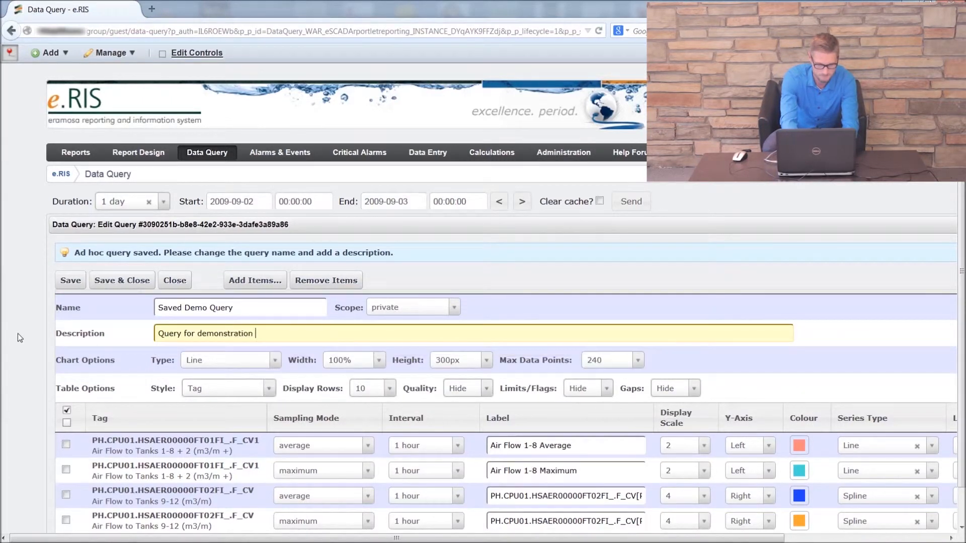
{"action": "type", "text": "purposes."}
{"action": "left_click", "coordinate": [18, 333]}
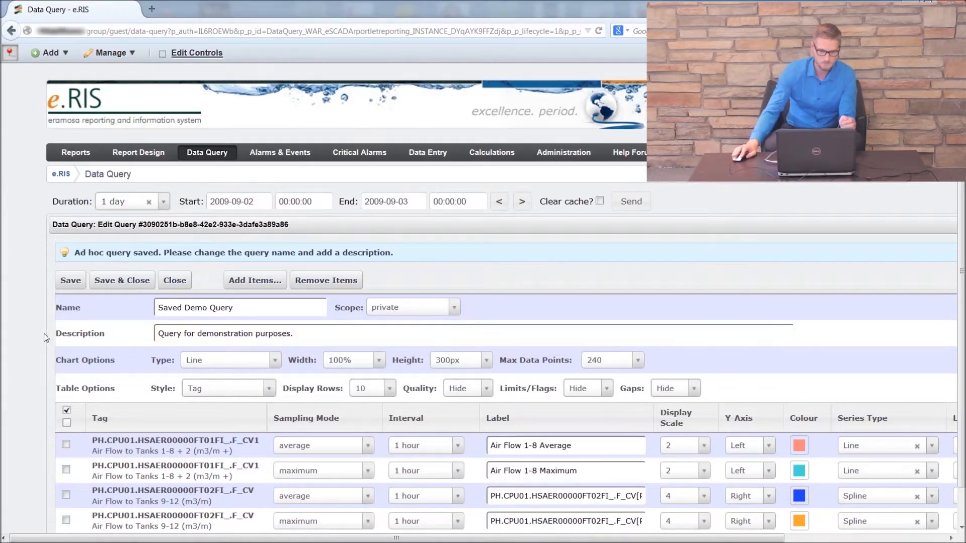
Set the query's scope to shared, then save it and close the query editor
{"action": "left_click", "coordinate": [454, 308]}
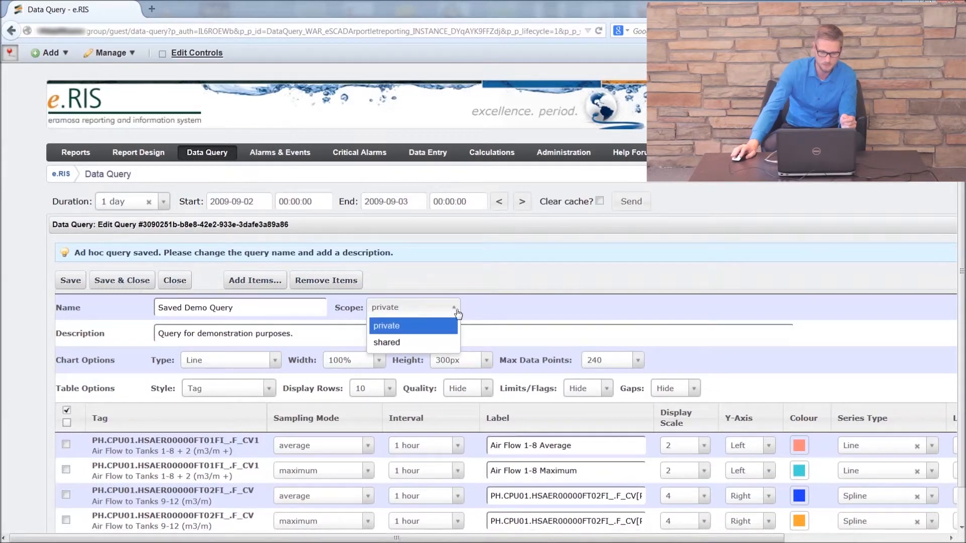
{"action": "left_click", "coordinate": [436, 343]}
{"action": "left_click", "coordinate": [1, 261]}
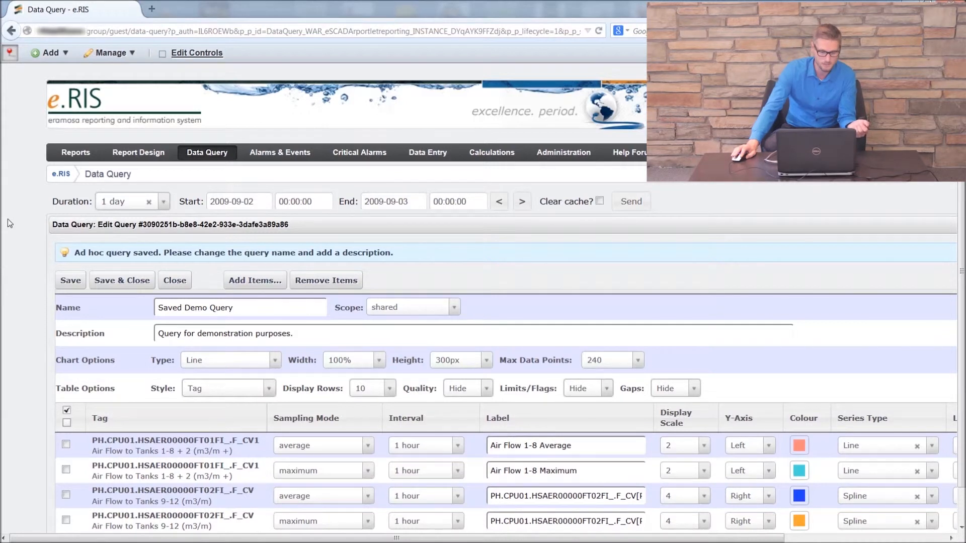
{"action": "left_click", "coordinate": [137, 283]}
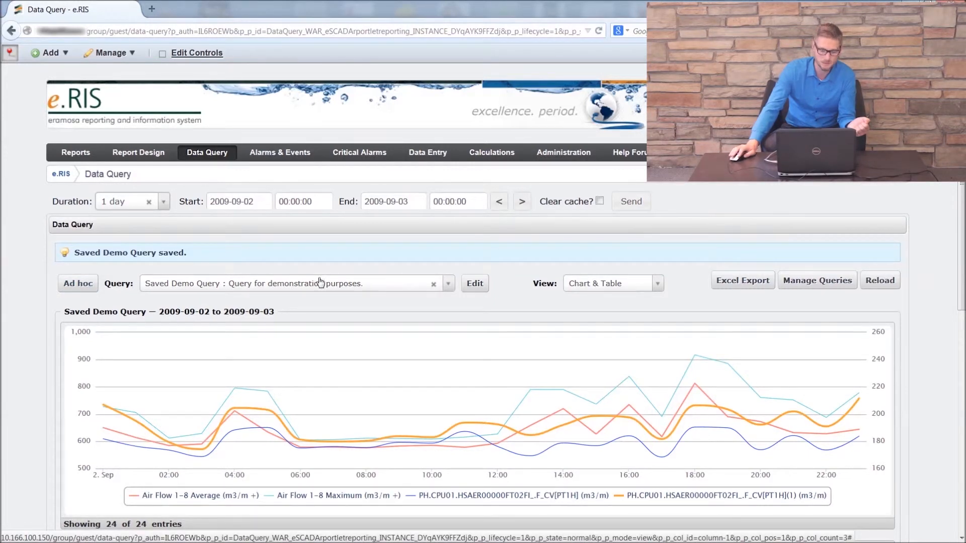
Look through the list of available saved queries without choosing a different one
{"action": "left_click", "coordinate": [452, 286]}
{"action": "scroll", "coordinate": [297, 388], "scroll_direction": "down", "scroll_amount": 3}
{"action": "scroll", "coordinate": [300, 388], "scroll_direction": "up", "scroll_amount": 5}
{"action": "scroll", "coordinate": [300, 389], "scroll_direction": "up", "scroll_amount": 3}
{"action": "left_click", "coordinate": [3, 226]}
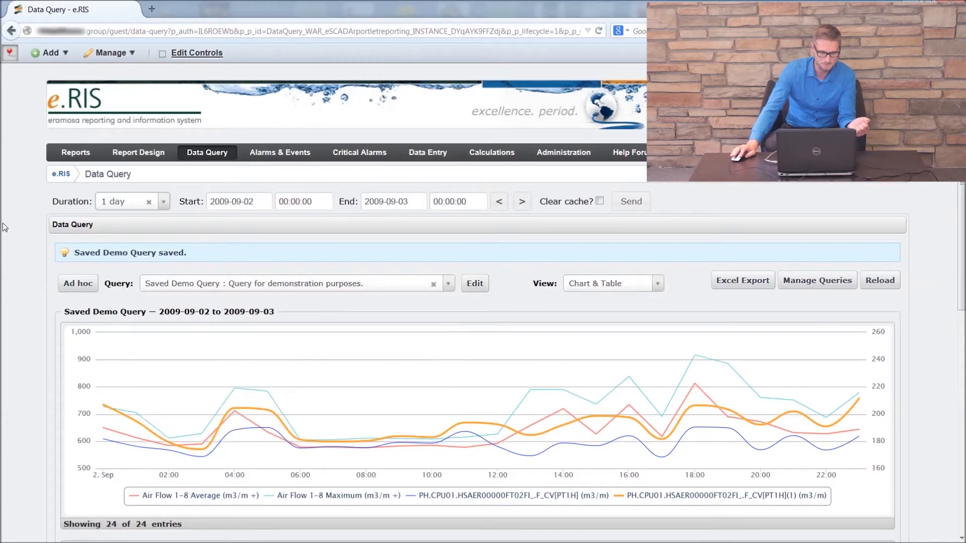
Set the start date to 2009-09-03 and the duration to 1 week, and rerun Saved Demo Query for that period
{"action": "scroll", "coordinate": [214, 148], "scroll_direction": "down", "scroll_amount": 3}
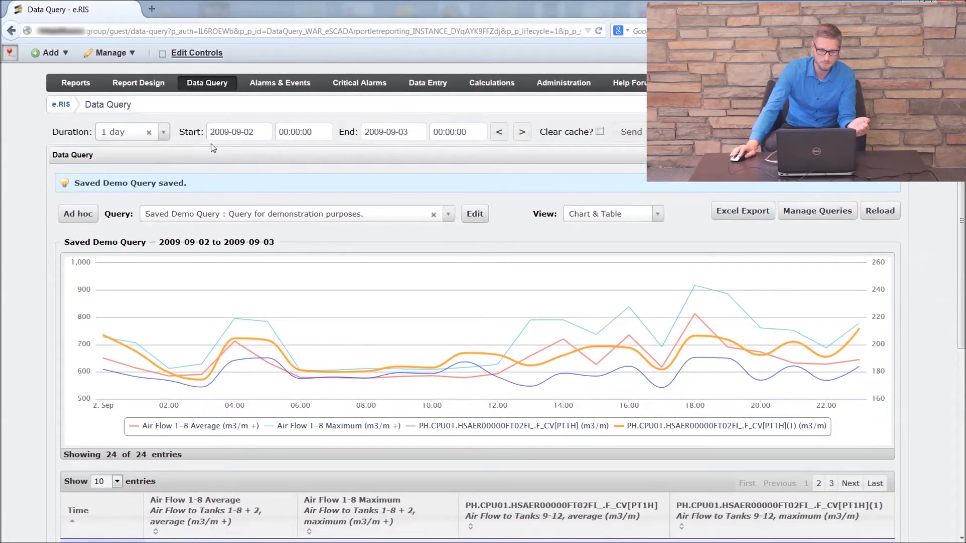
{"action": "left_click", "coordinate": [245, 132]}
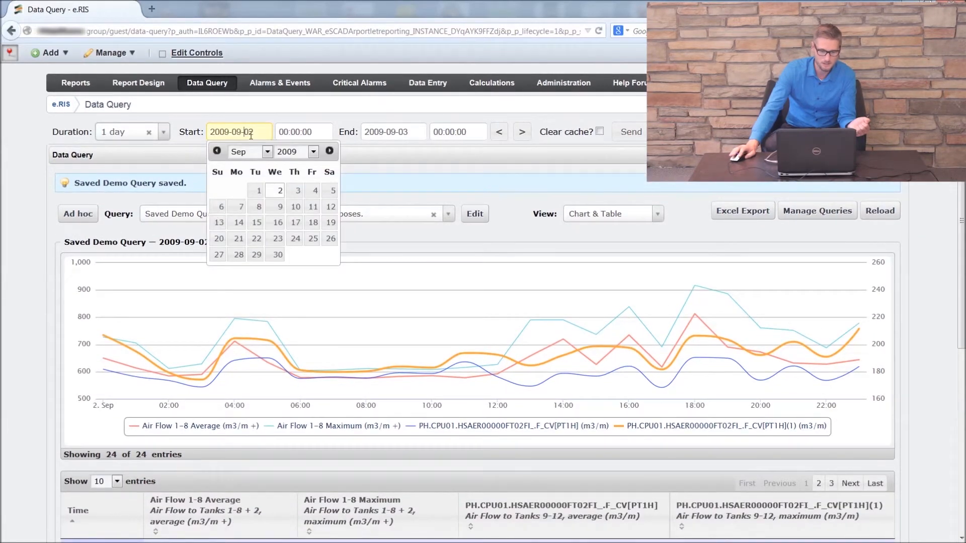
{"action": "left_click", "coordinate": [296, 190]}
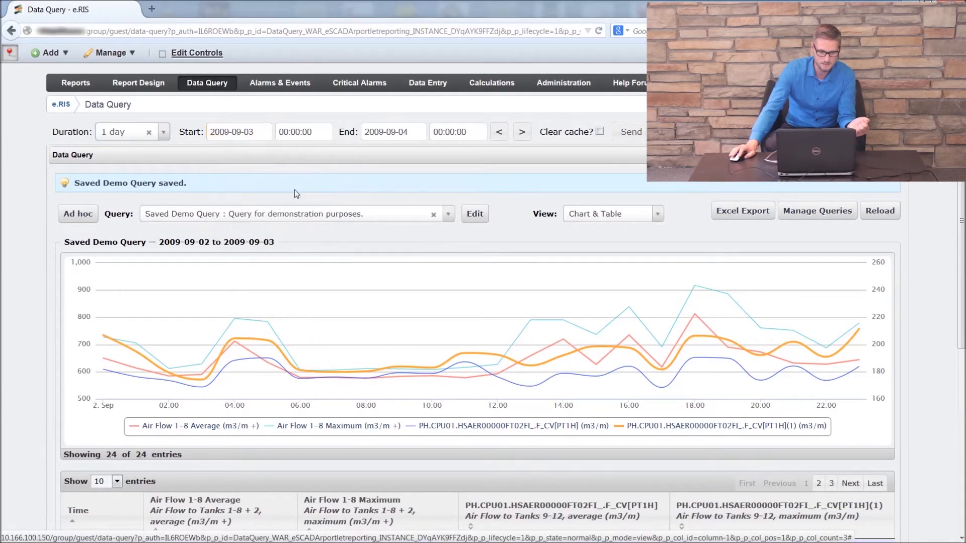
{"action": "left_click", "coordinate": [163, 132]}
{"action": "scroll", "coordinate": [132, 239], "scroll_direction": "down", "scroll_amount": 2}
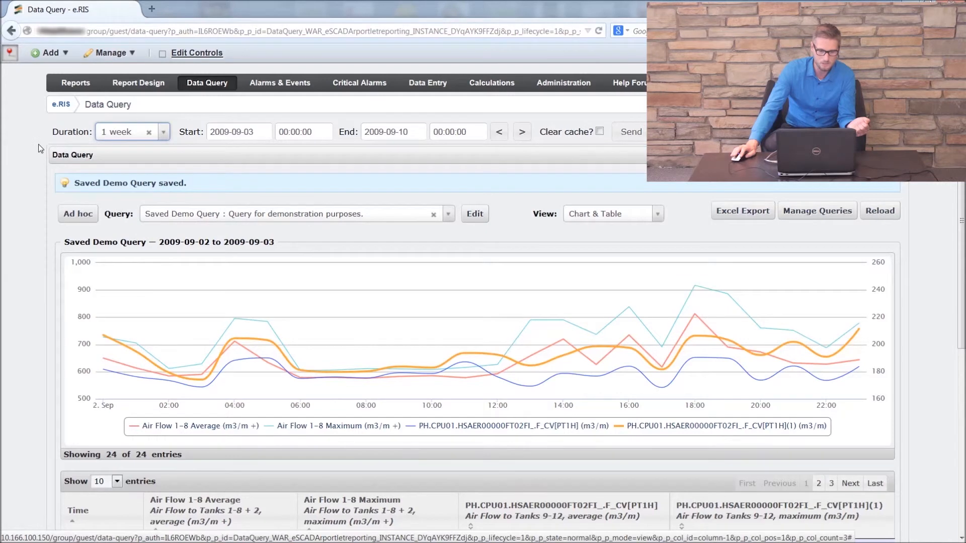
{"action": "left_click", "coordinate": [630, 131]}
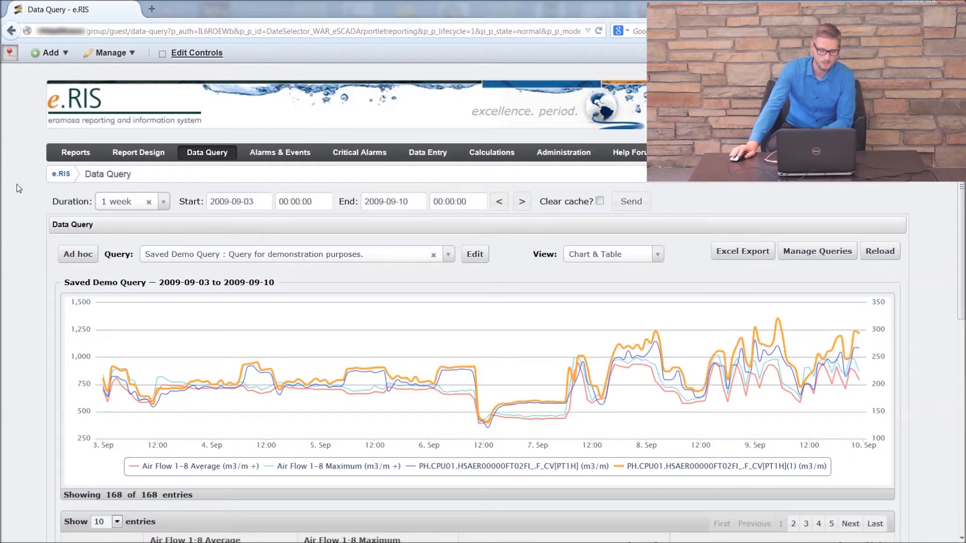
{"action": "scroll", "coordinate": [19, 189], "scroll_direction": "down", "scroll_amount": 5}
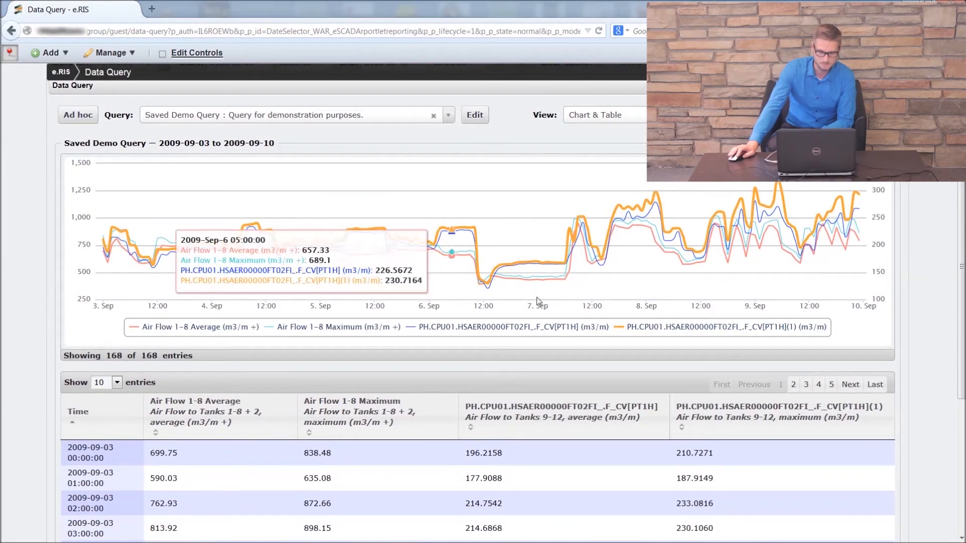
{"action": "scroll", "coordinate": [23, 261], "scroll_direction": "up", "scroll_amount": 5}
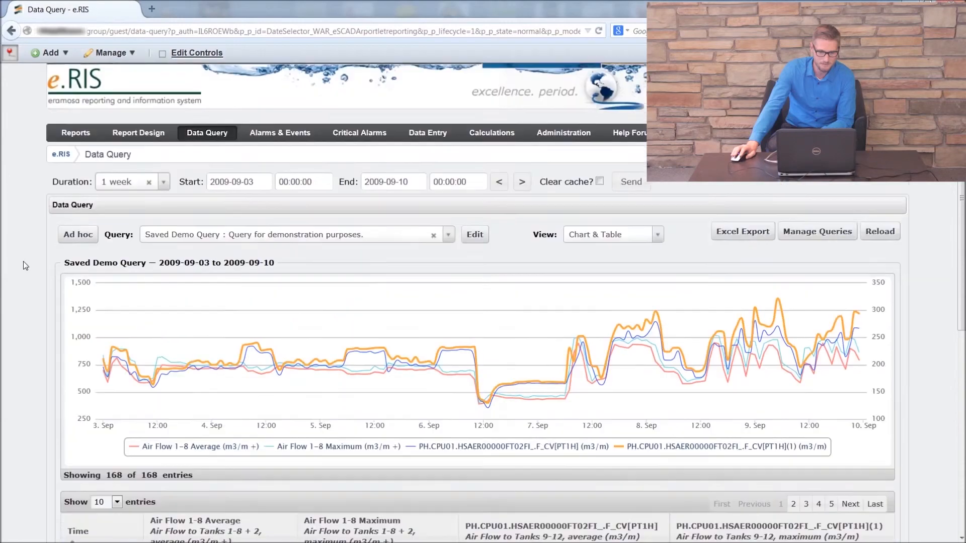